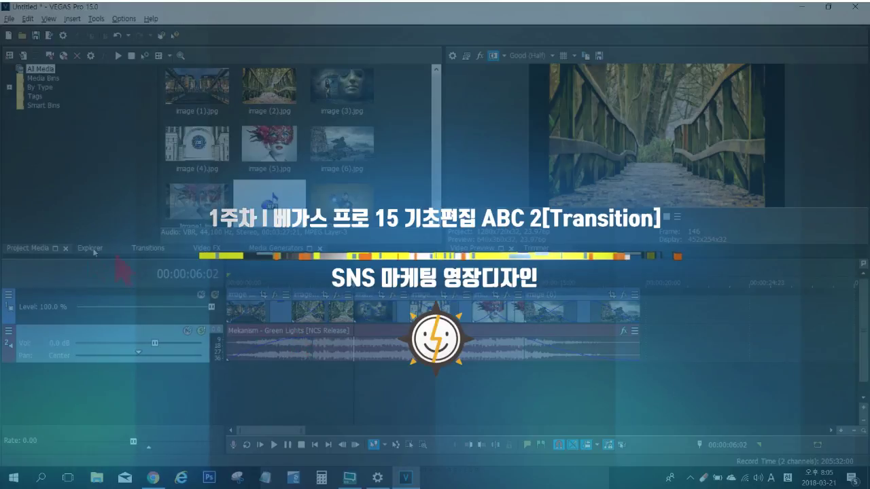
Look over the imported project media and the Explorer file browser
left_click(29, 251)
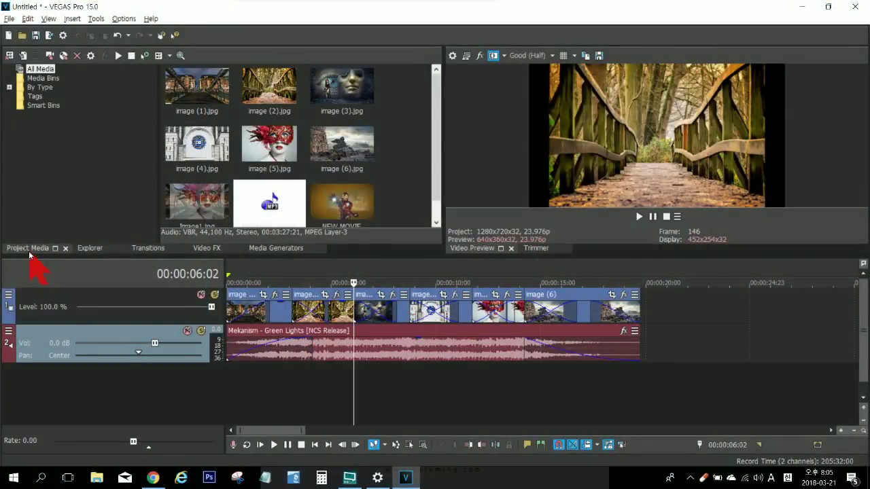
left_click(34, 249)
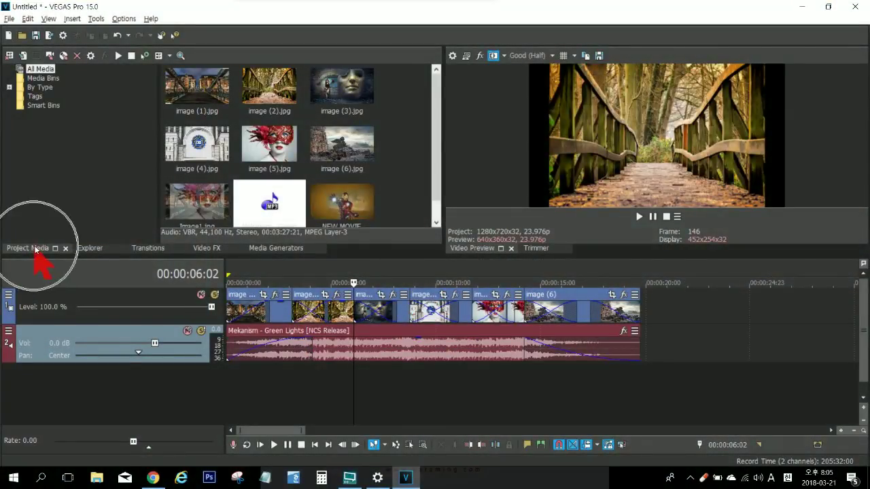
left_click(90, 249)
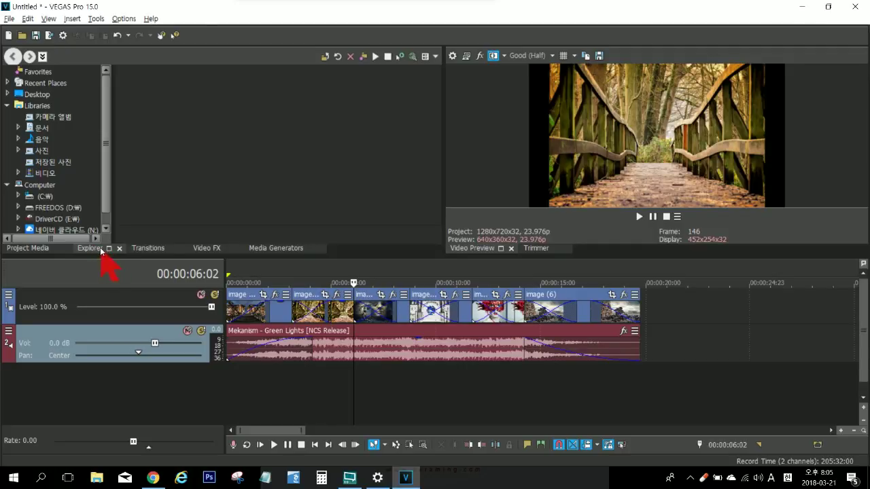
Browse the transition presets from 3D Blinds through Cross Effect and Clock Wipe, returning to 3D Blinds
left_click(149, 249)
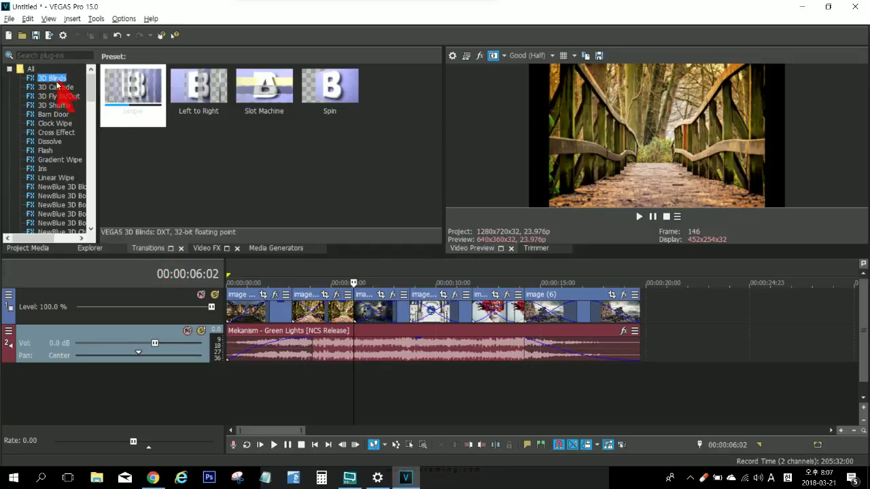
left_click(57, 87)
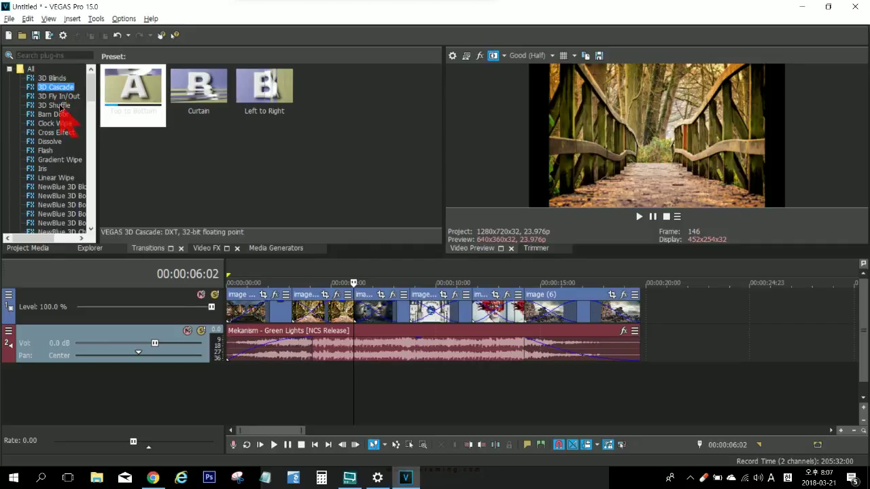
key("Down")
key("Down")
key("Down")
key("Down")
key("Down")
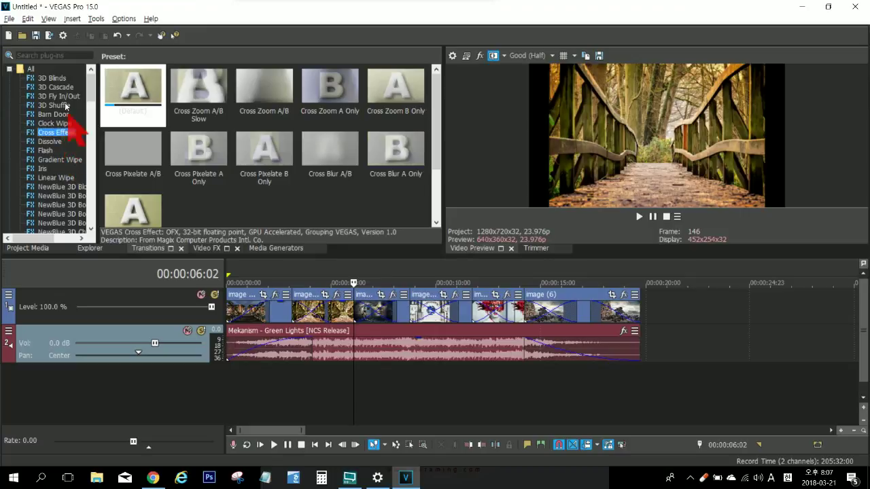
left_click(57, 79)
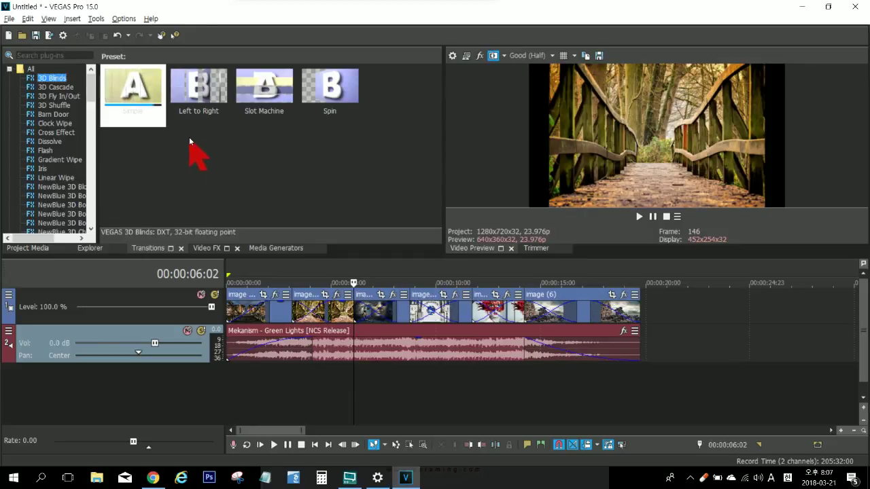
mouse_move(194, 85)
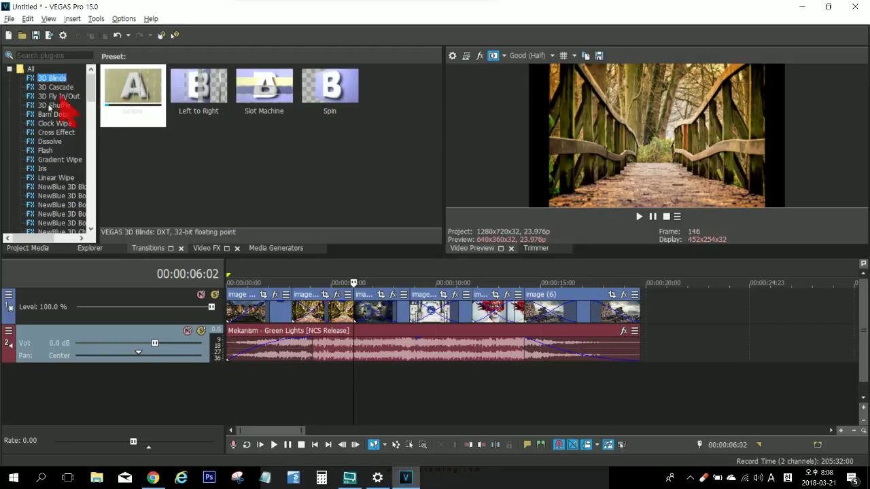
left_click(54, 124)
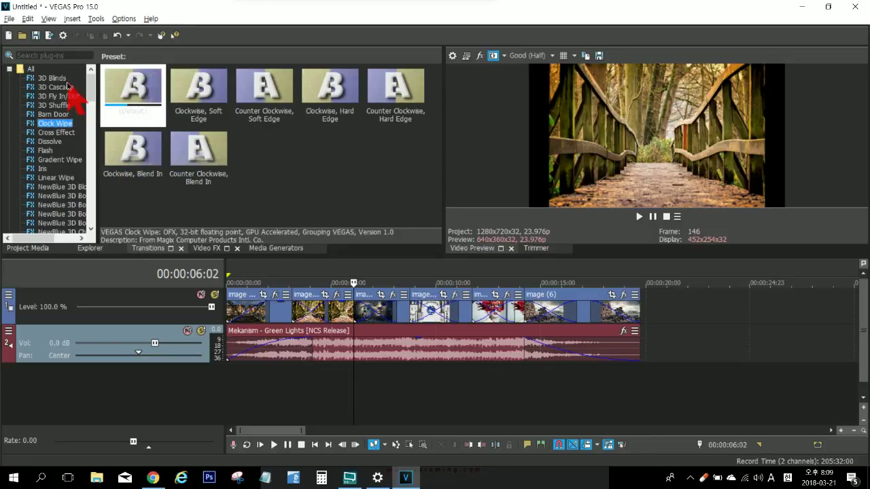
left_click(66, 87)
left_click(67, 80)
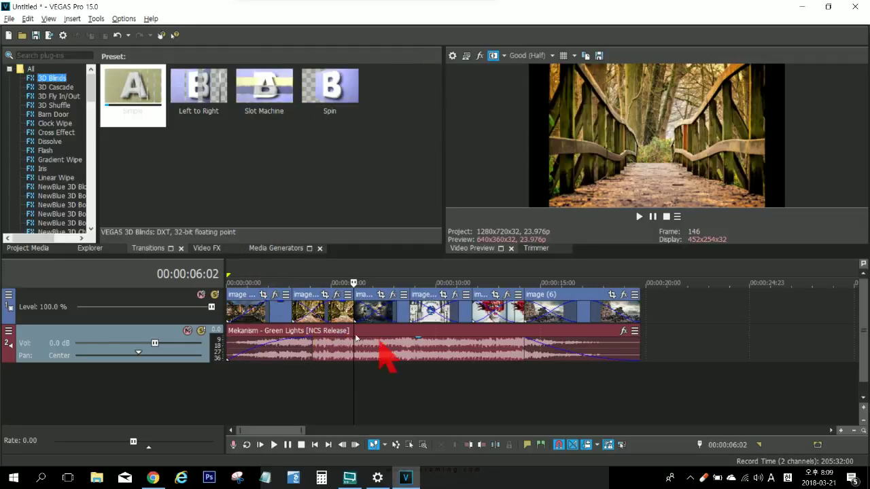
Play the timeline across the overlap between image (1) and image (2) to review the plain crossfade
left_click(291, 395)
left_click_drag(284, 384, 272, 386)
key("space")
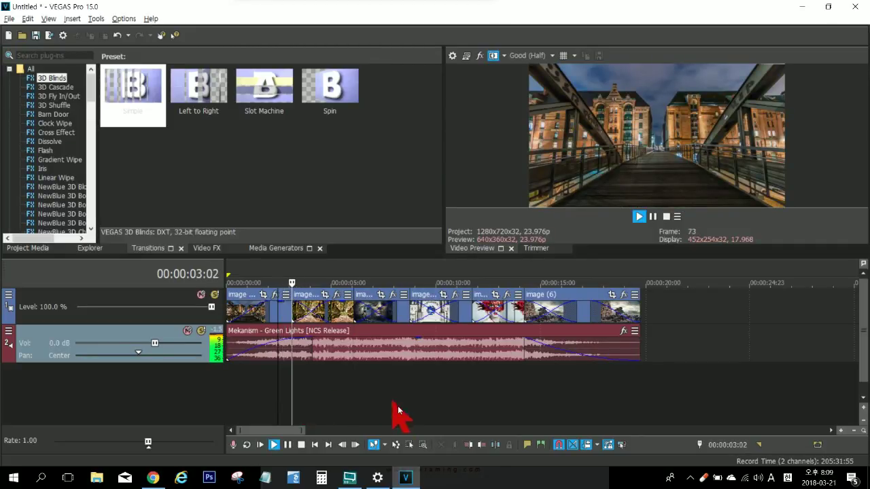
scroll(398, 408, "up", 2)
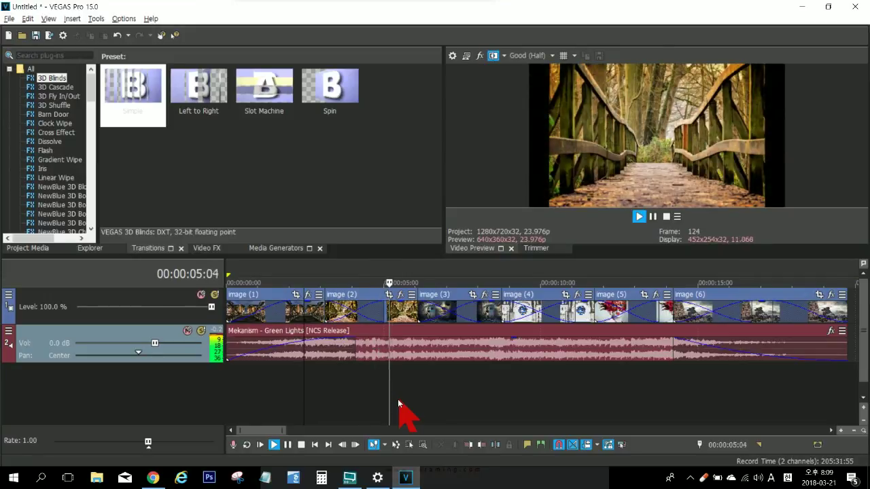
key("Return")
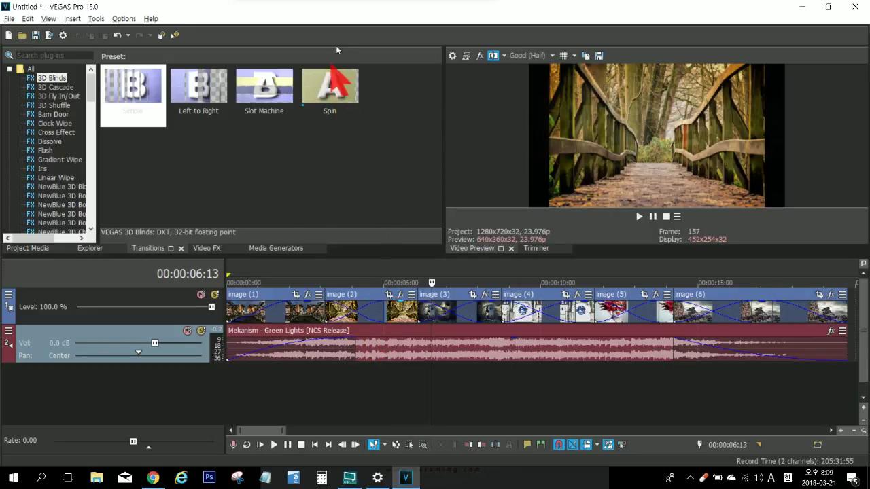
Apply the 3D Blinds transition with the Spin preset to the overlap between image (1) and image (2), keeping its preset settings
mouse_move(313, 1)
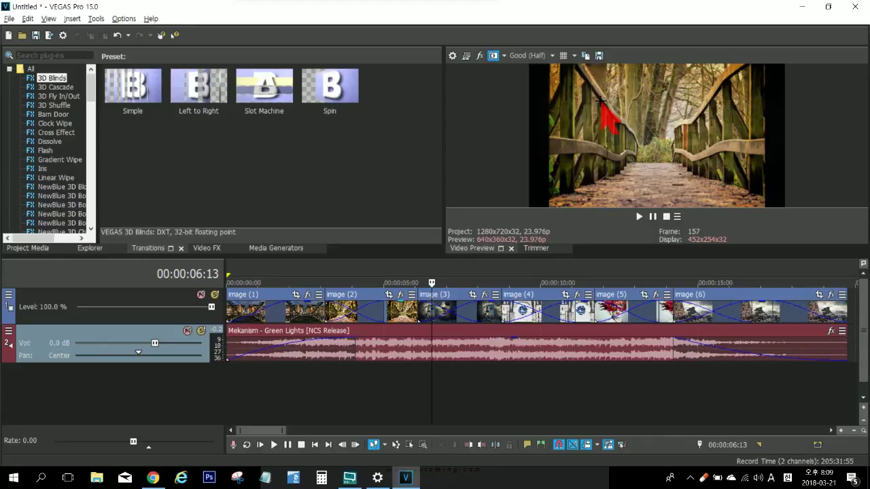
mouse_move(402, 15)
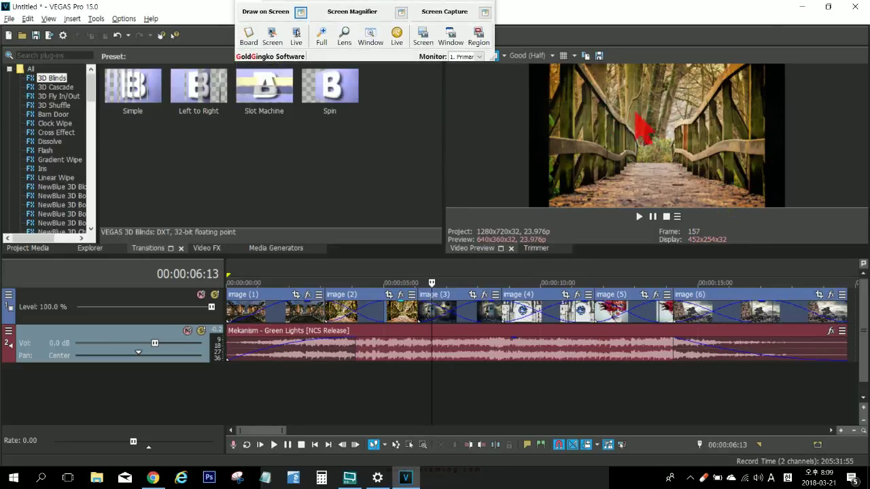
left_click_drag(345, 114, 352, 315)
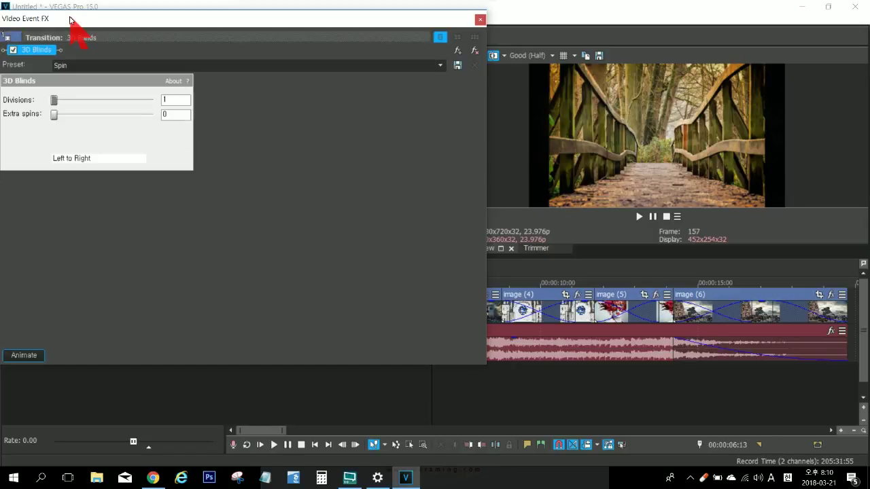
left_click_drag(74, 21, 108, 25)
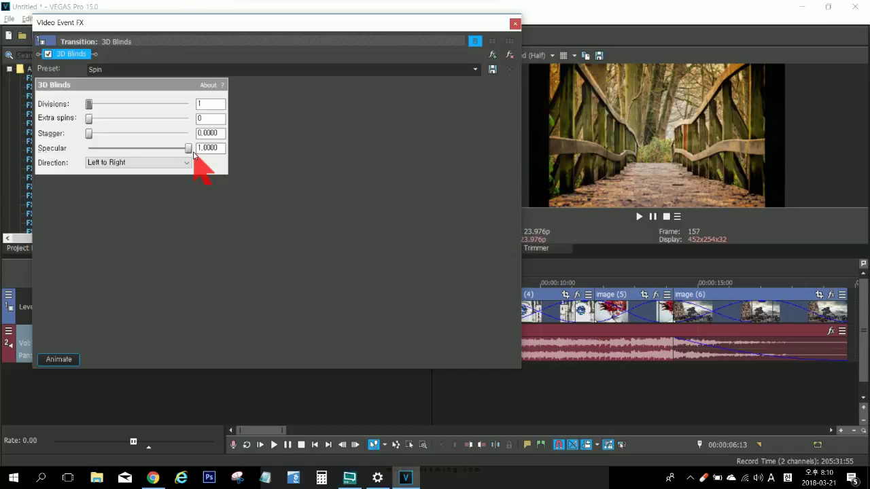
left_click(515, 24)
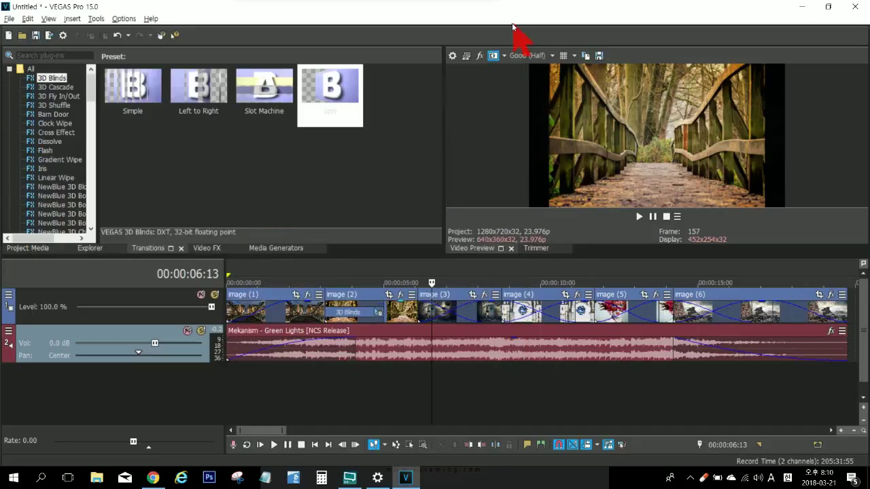
Play back the 3D Blinds transition between image (1) and image (2) and stop midway through it
left_click(302, 388)
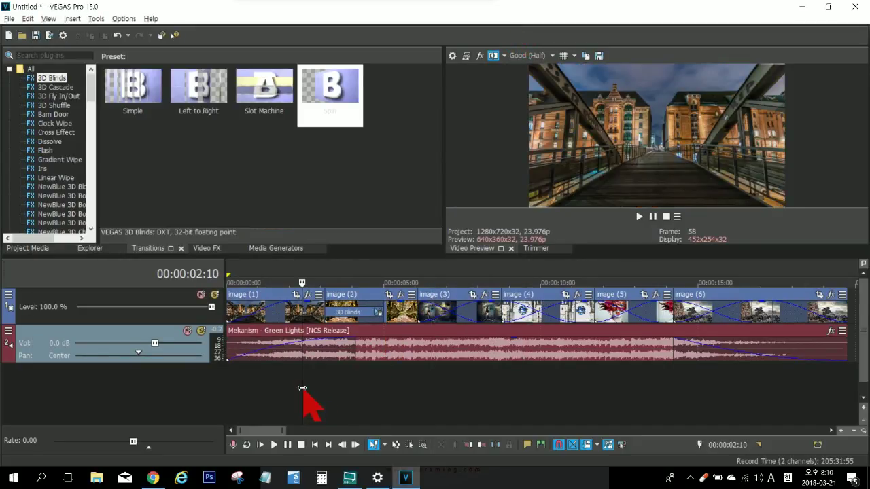
key("space")
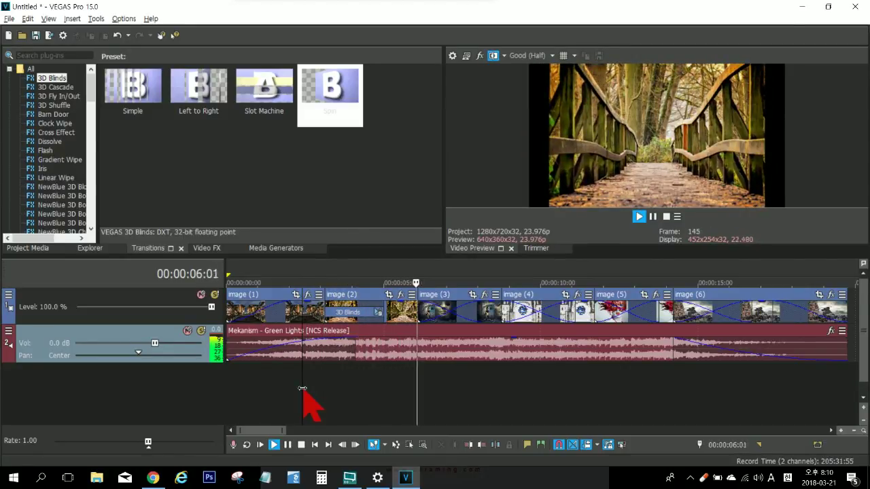
left_click(301, 386)
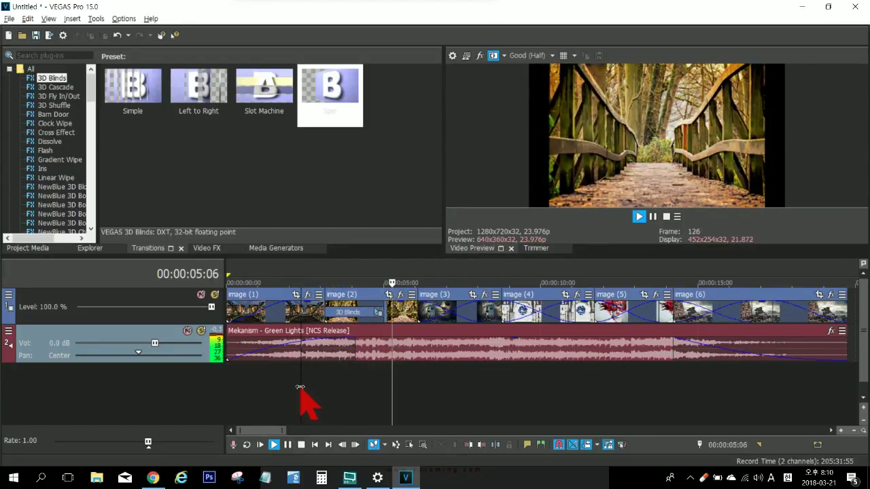
left_click(352, 391)
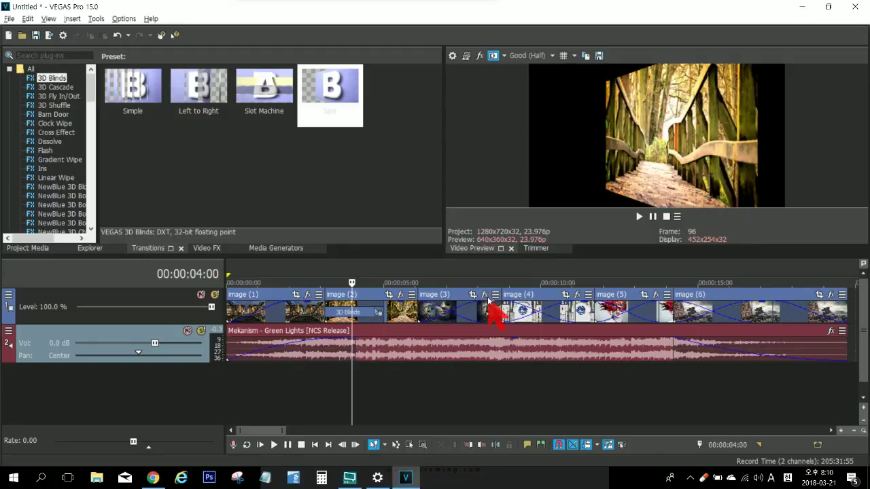
Replace the 3D Blinds transition between image (1) and image (2) with the Cross Effect preset Cross Zoom A/B Slow, keeping its preset settings
left_click(354, 319)
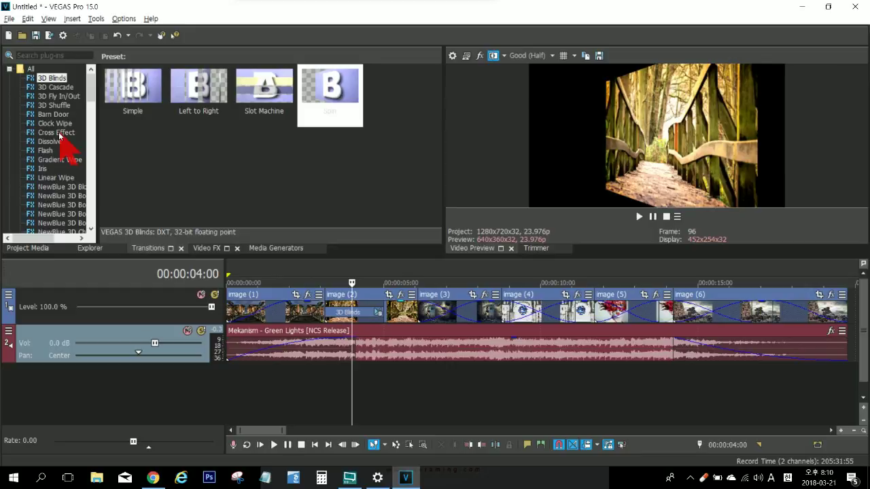
left_click(59, 134)
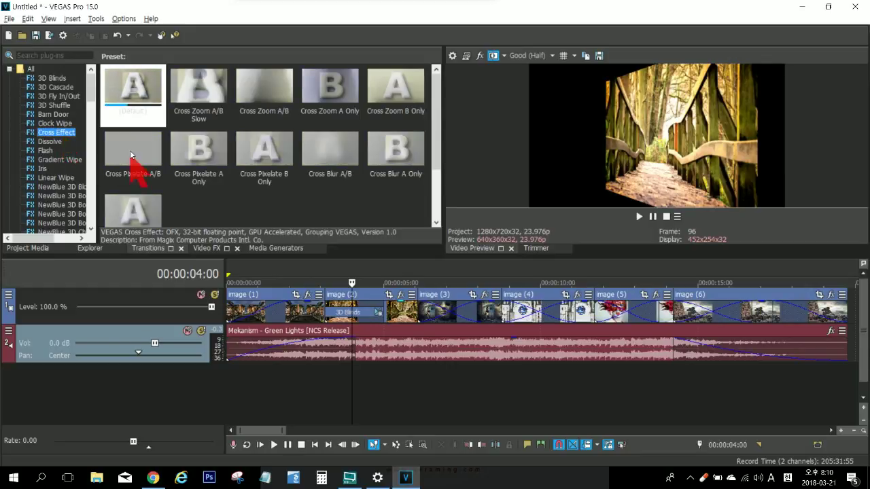
mouse_move(199, 95)
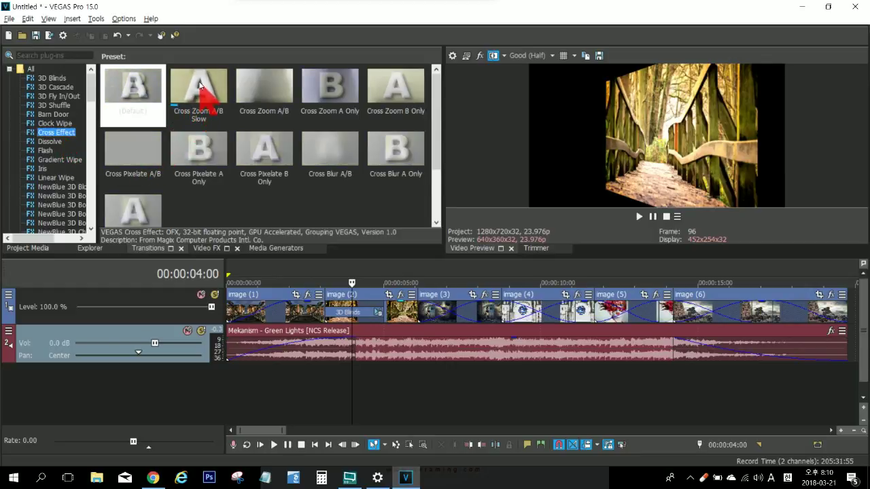
left_click(199, 82)
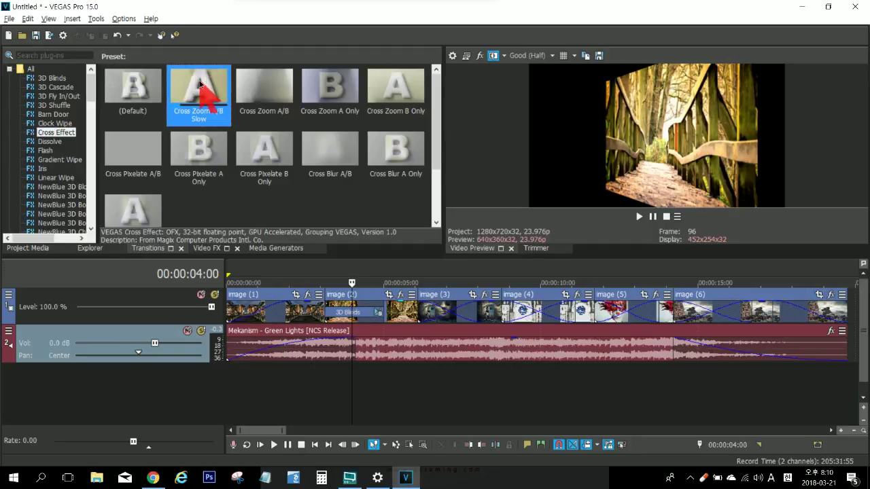
left_click_drag(199, 82, 358, 317)
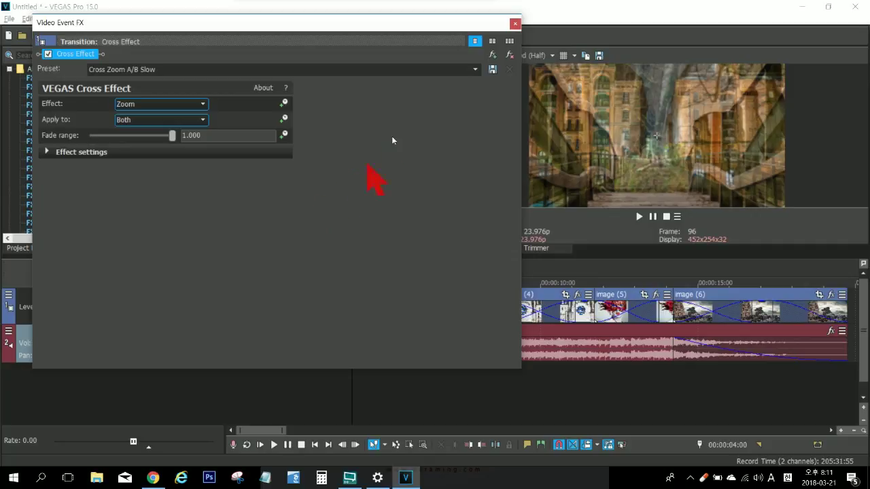
left_click(515, 24)
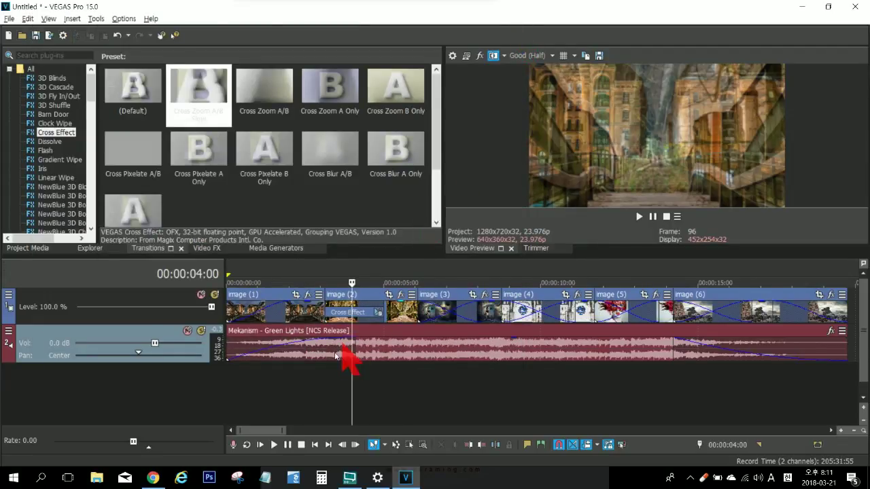
Play back the Cross Effect transition between image (1) and image (2) several times from just before the overlap
left_click(292, 384)
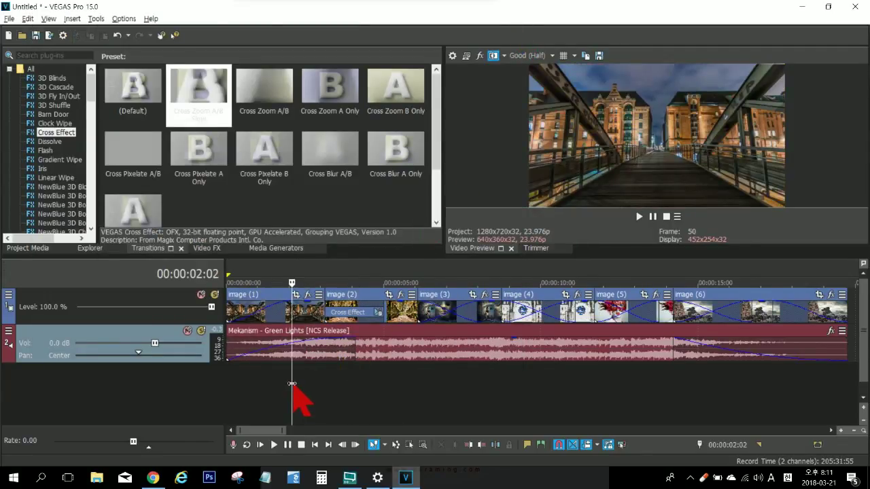
key("space")
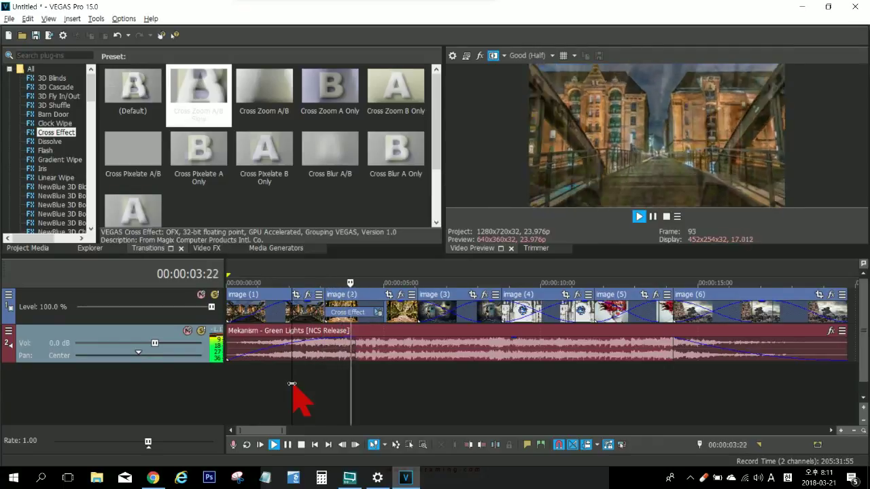
left_click(363, 401)
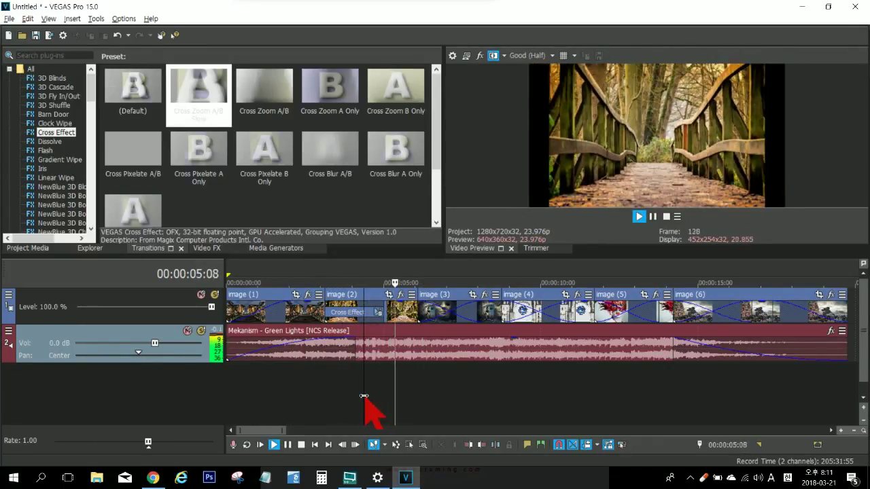
key("space")
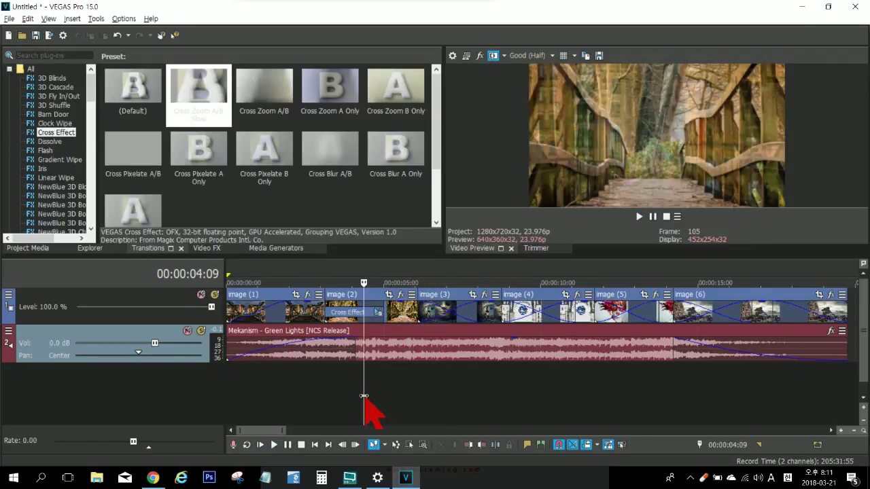
left_click(308, 379)
key("space")
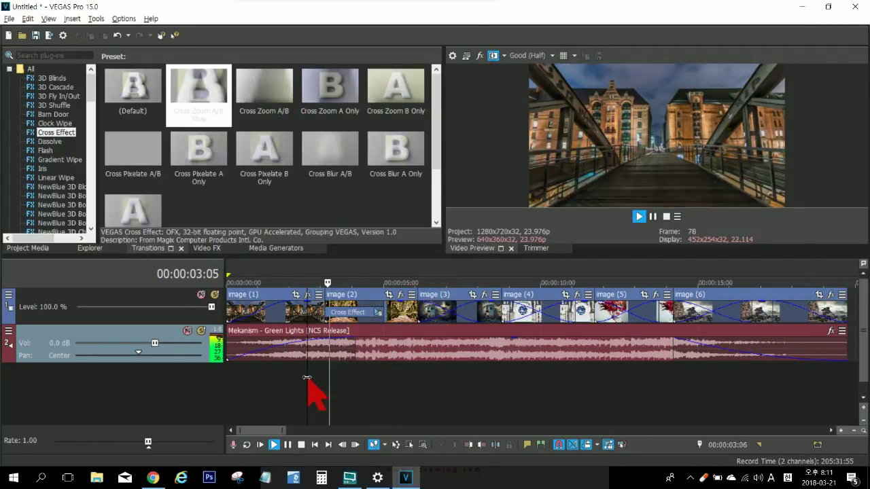
key("Return")
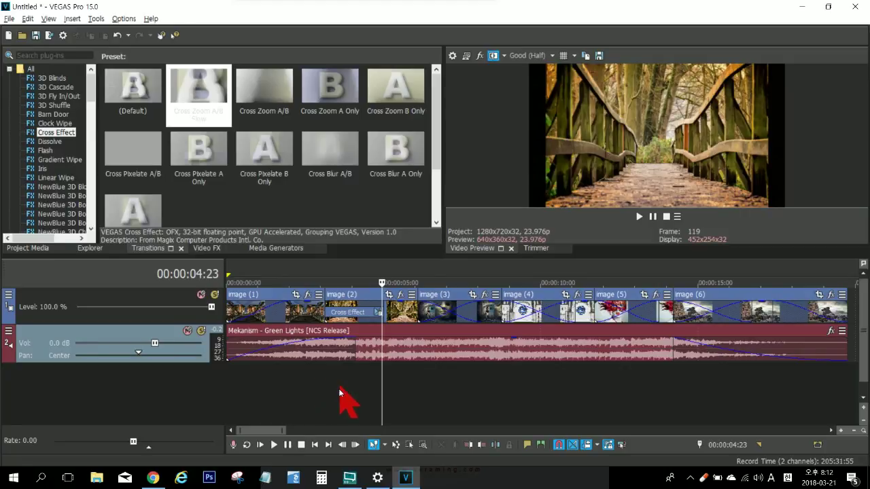
left_click(326, 385)
key("space")
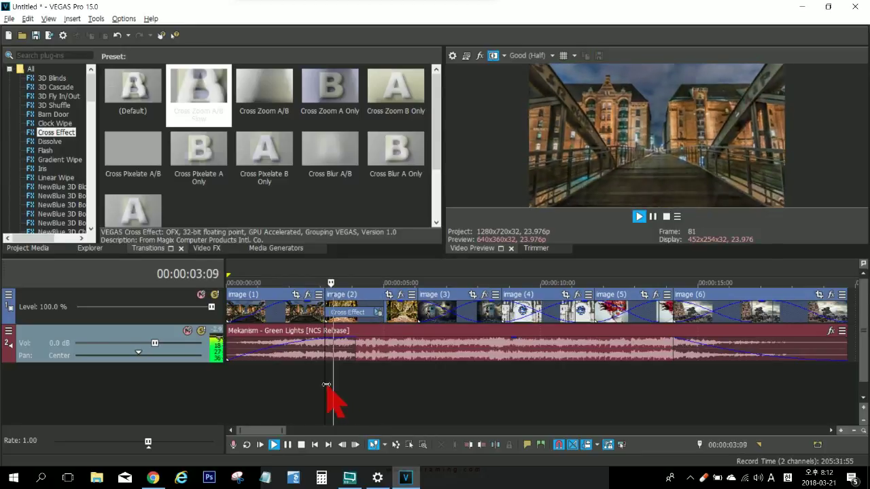
Set the video preview quality to Best (Full) and play back the Cross Effect transition between image (1) and image (2)
key("space")
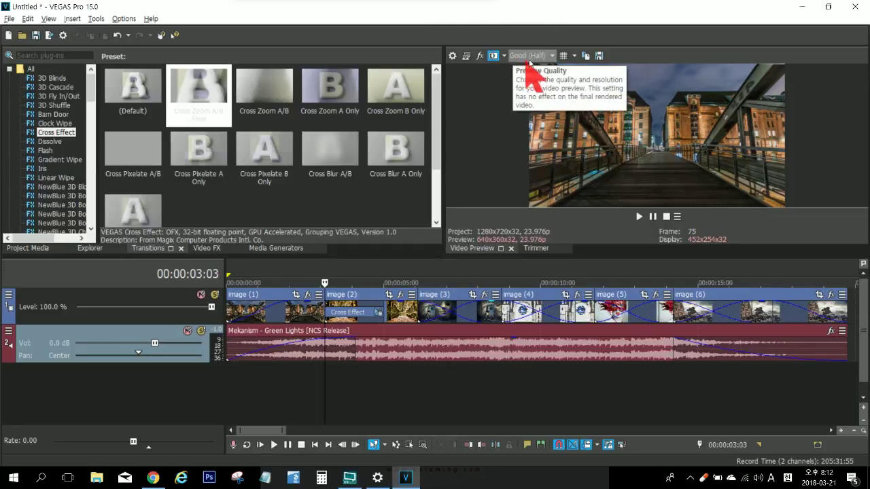
left_click(552, 57)
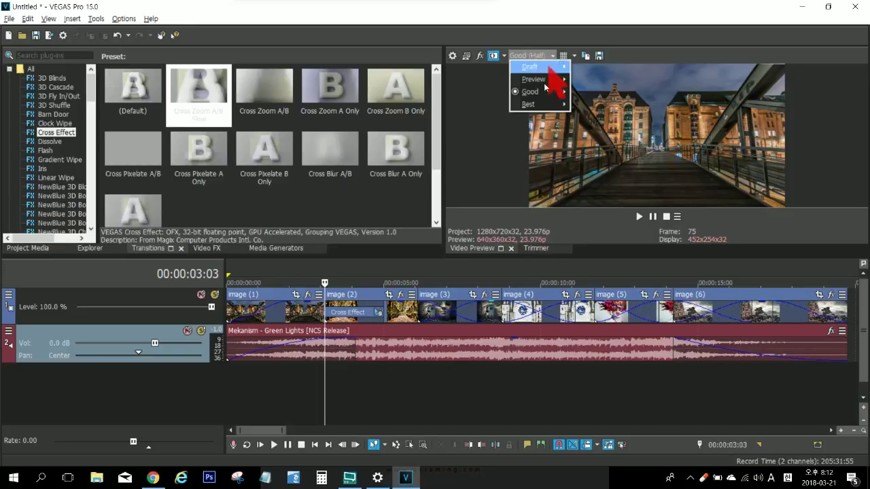
mouse_move(547, 103)
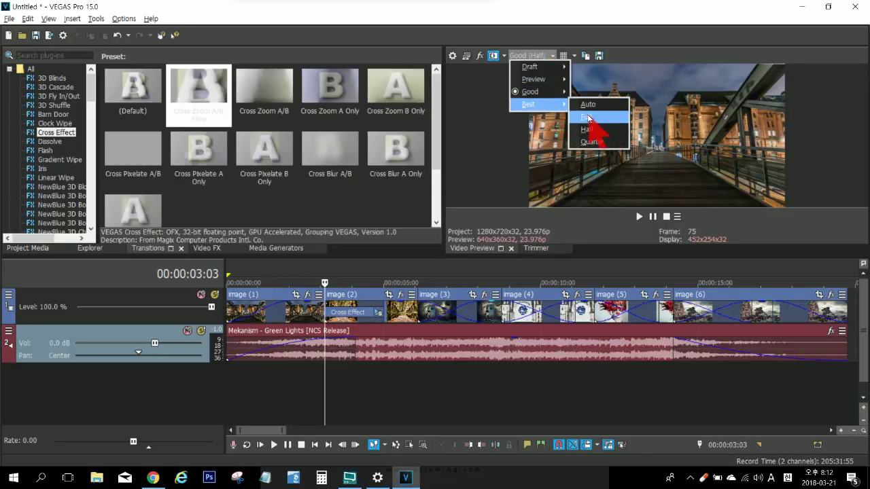
left_click(588, 117)
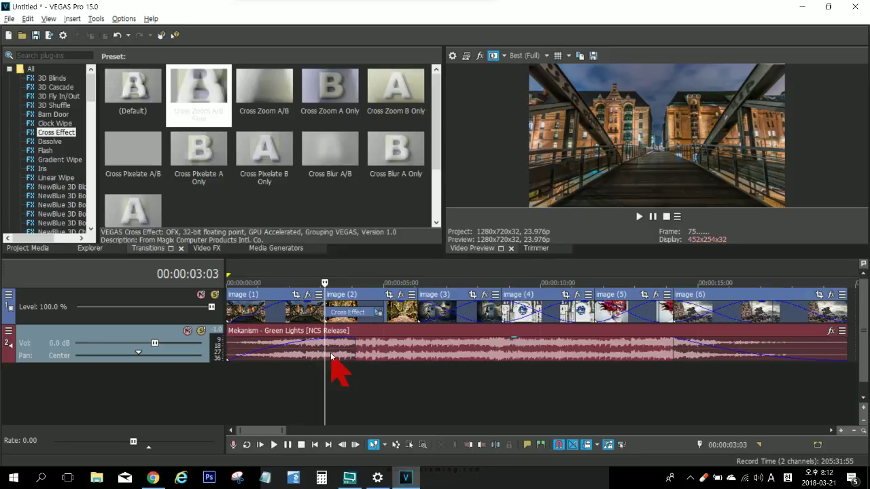
key("space")
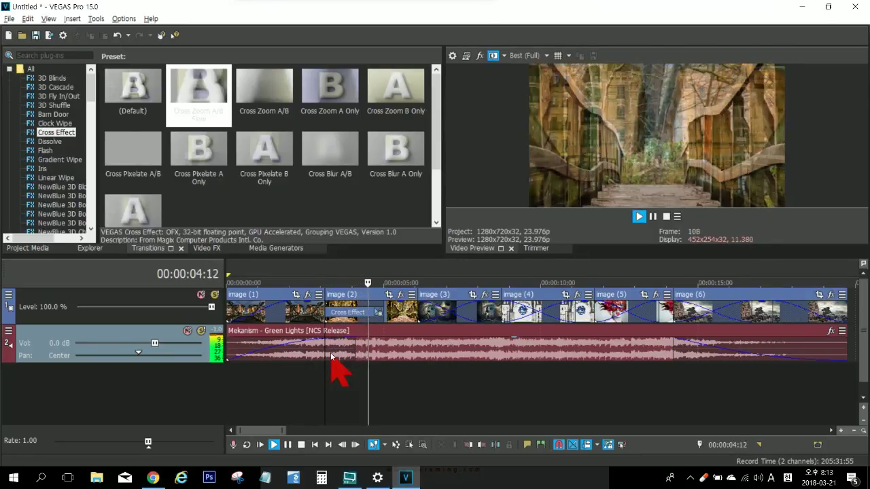
key("Return")
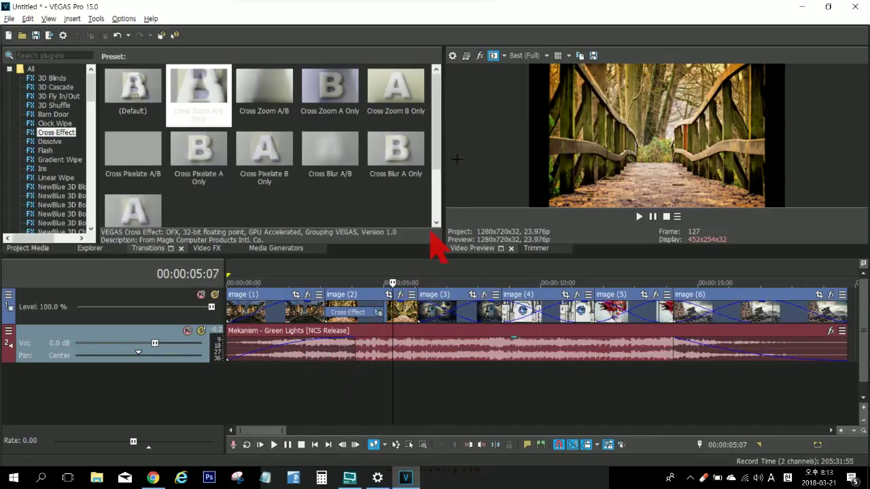
Set the preview quality to Draft (Quarter), play back the Cross Effect transition, and place the playhead on frames inside it
left_click(546, 55)
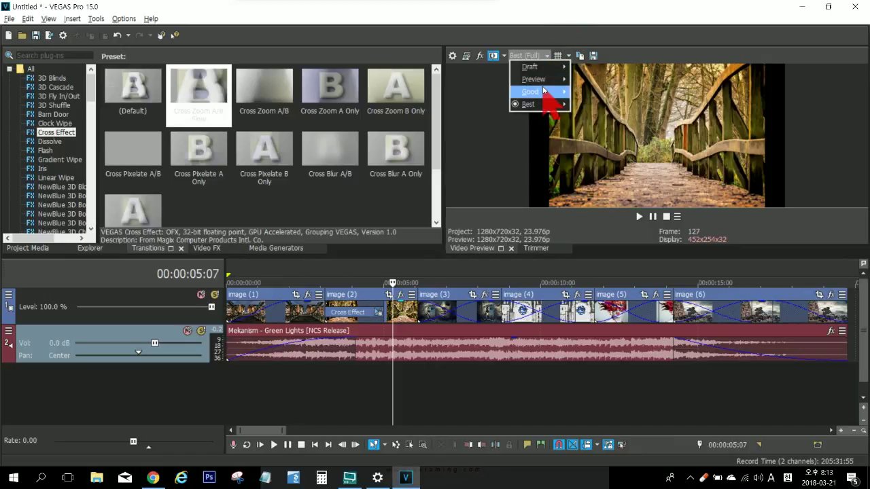
mouse_move(548, 91)
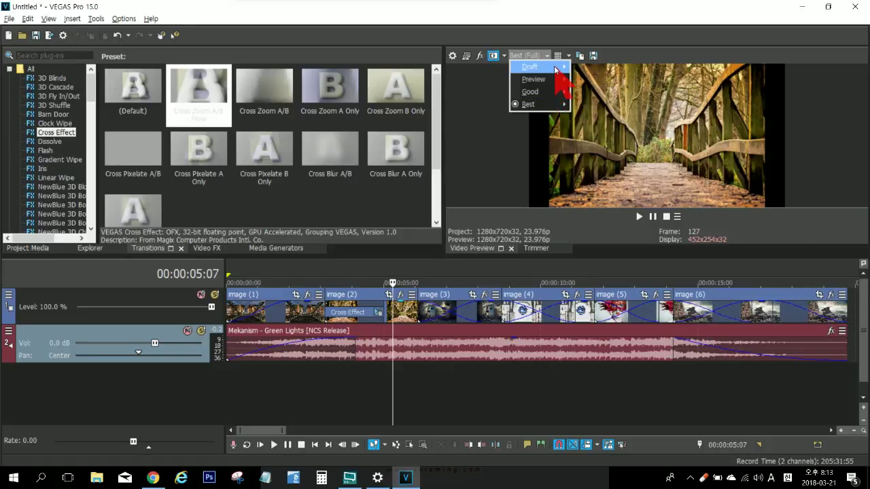
mouse_move(556, 69)
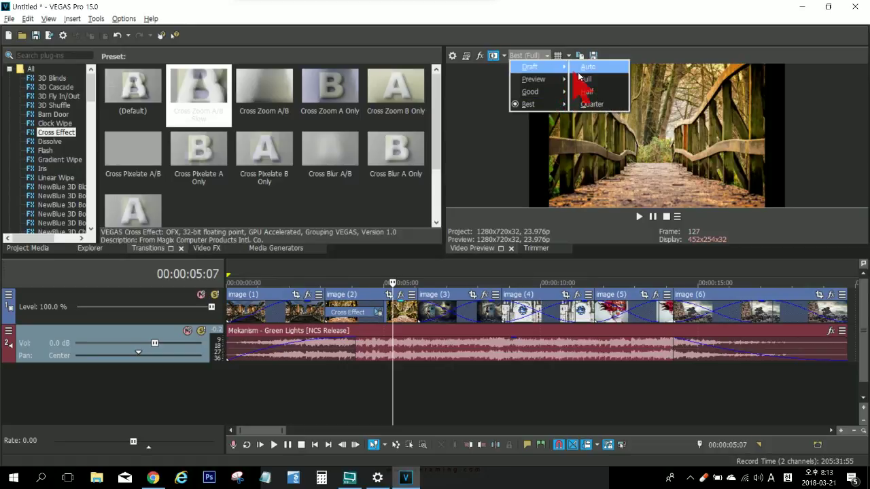
left_click(589, 105)
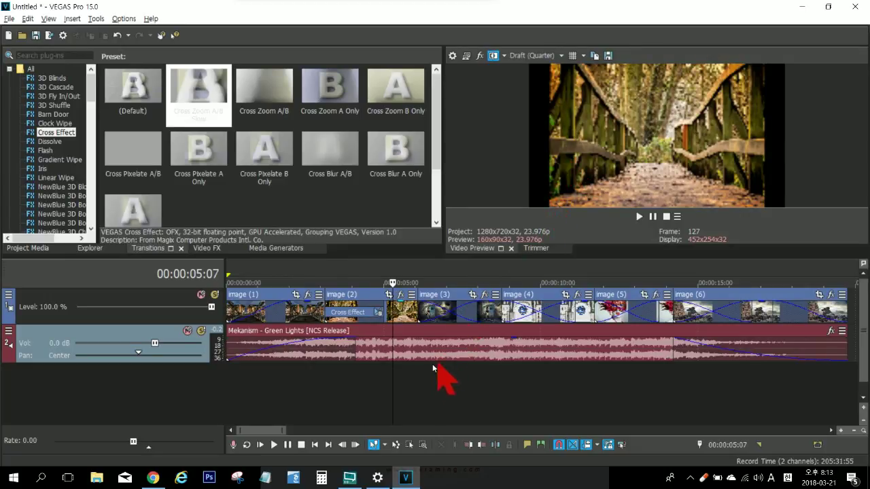
left_click(326, 383)
key("space")
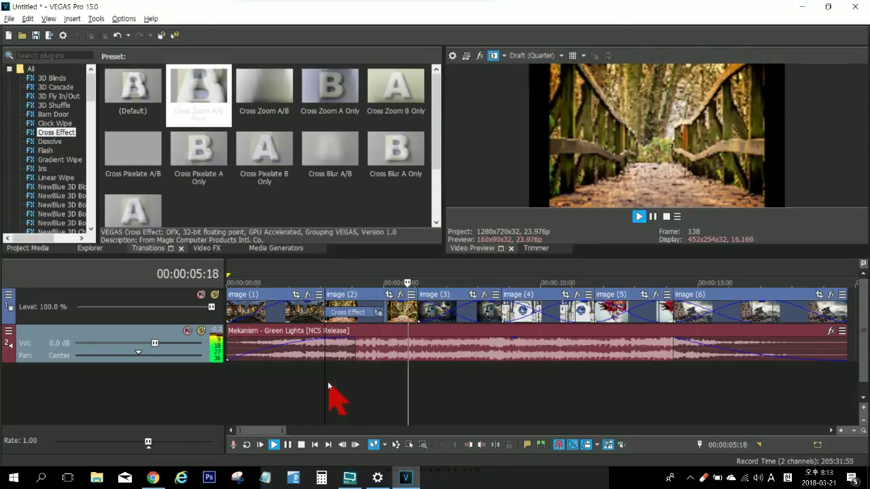
key("Return")
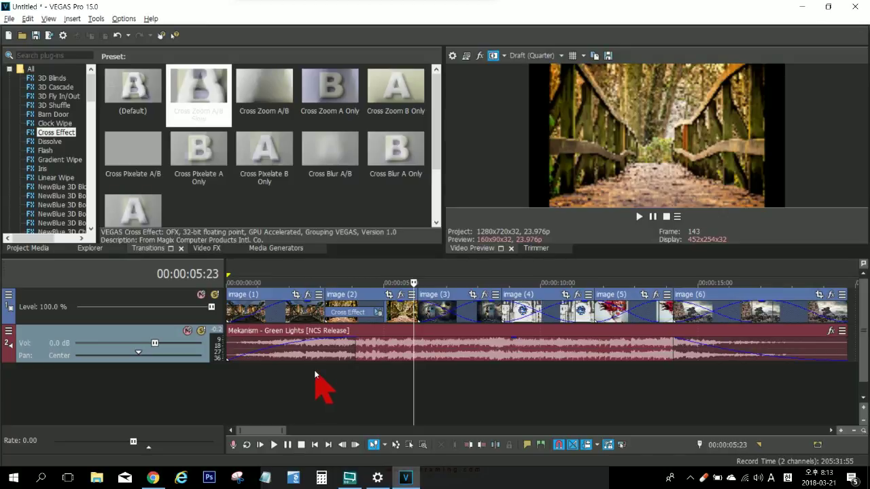
left_click(350, 393)
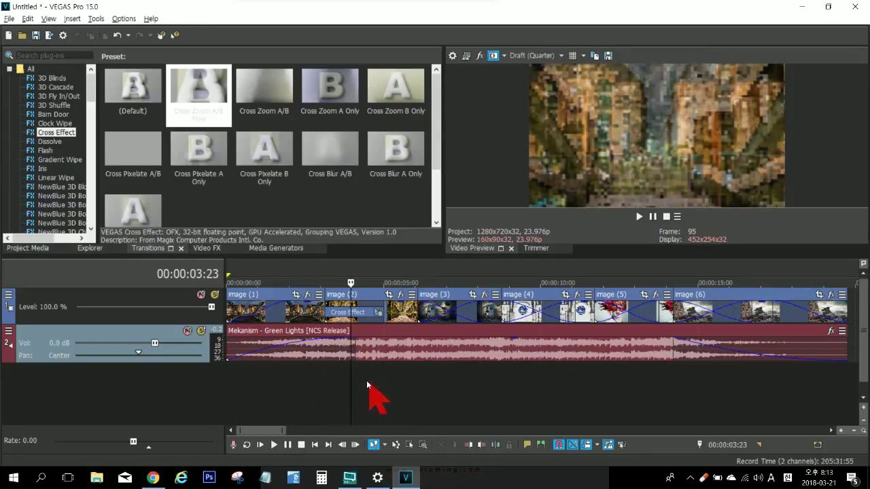
left_click(366, 380)
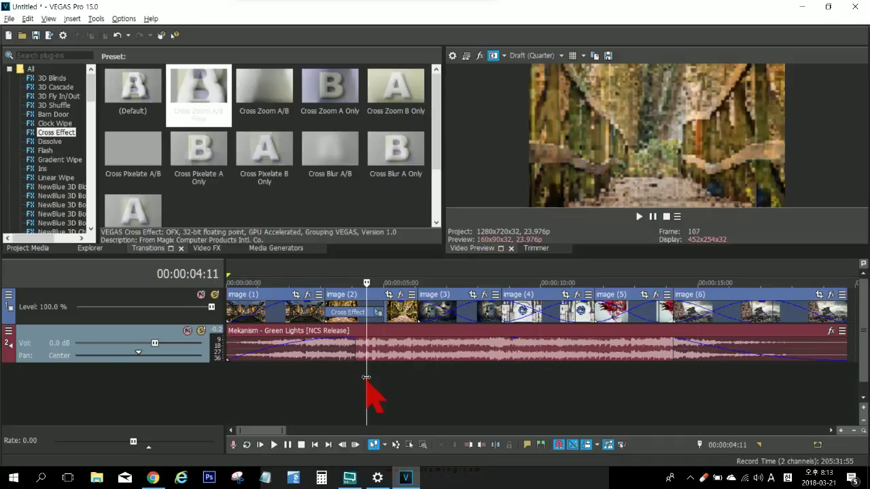
Place the playhead inside the Cross Effect transition and set the video preview quality to Good (Half)
scroll(367, 379, "down", 3)
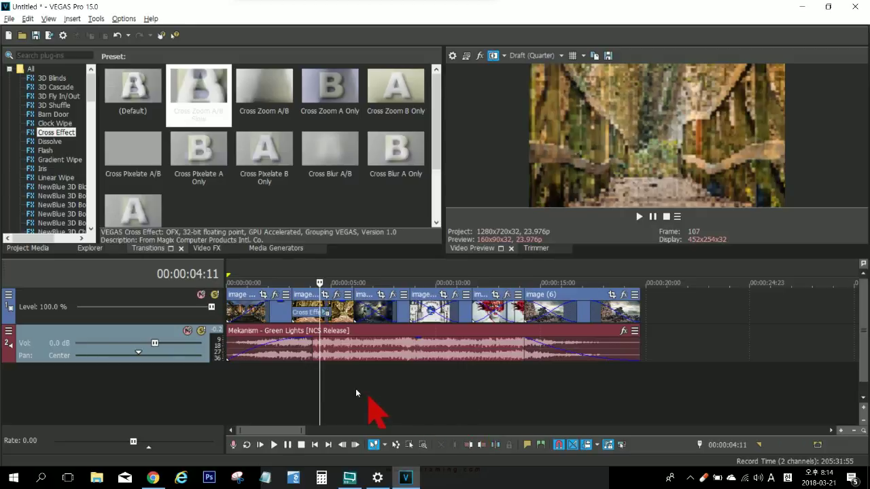
left_click(309, 392)
left_click(319, 394)
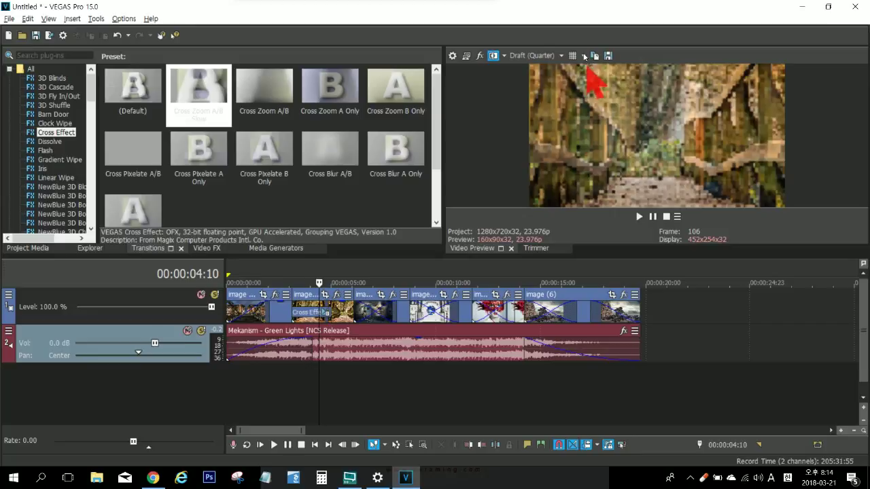
left_click(551, 58)
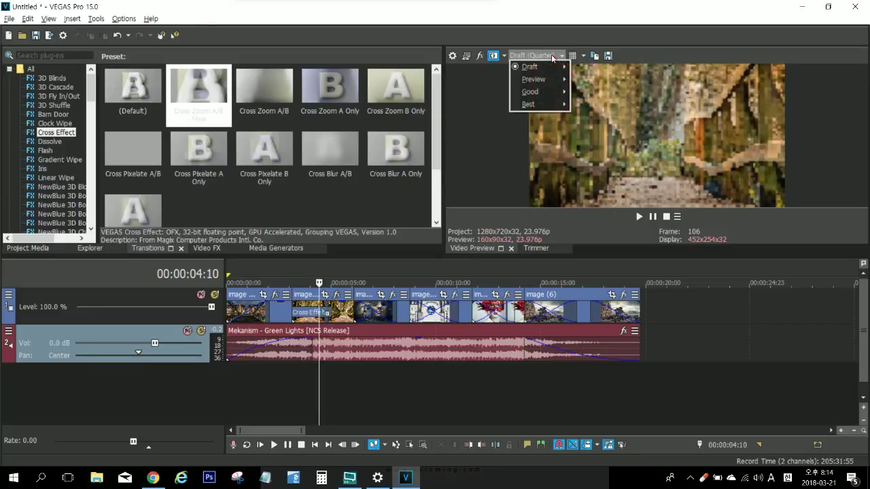
mouse_move(550, 93)
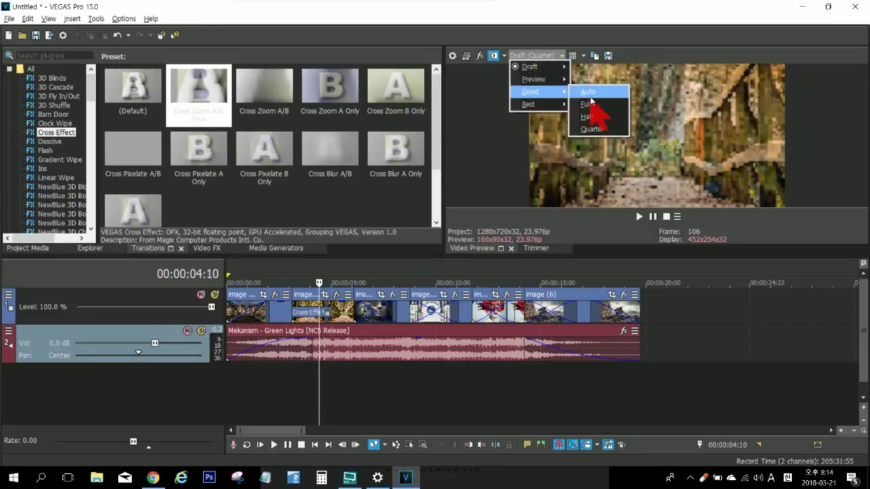
left_click(593, 117)
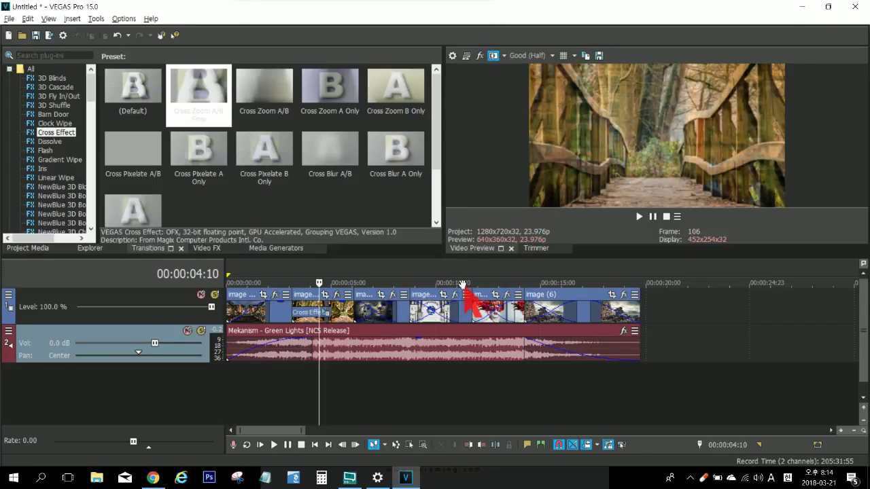
scroll(458, 290, "up", 3)
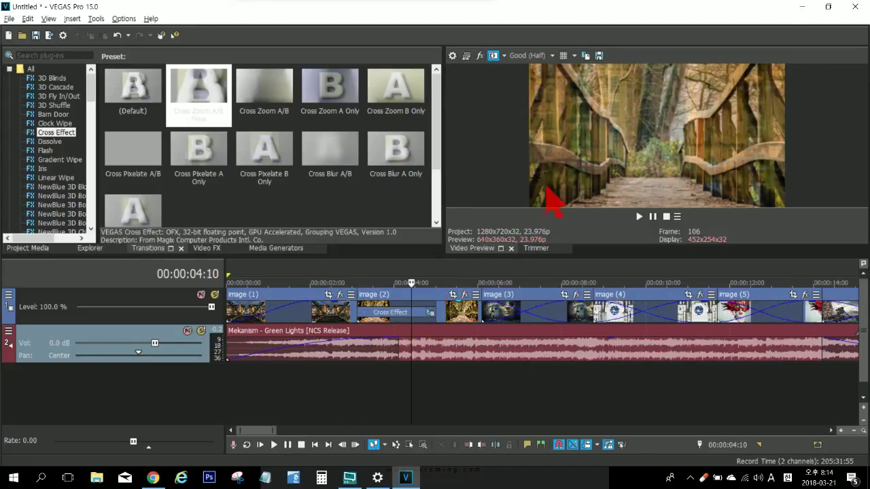
Set the video preview quality to Good (Full)
left_click(544, 55)
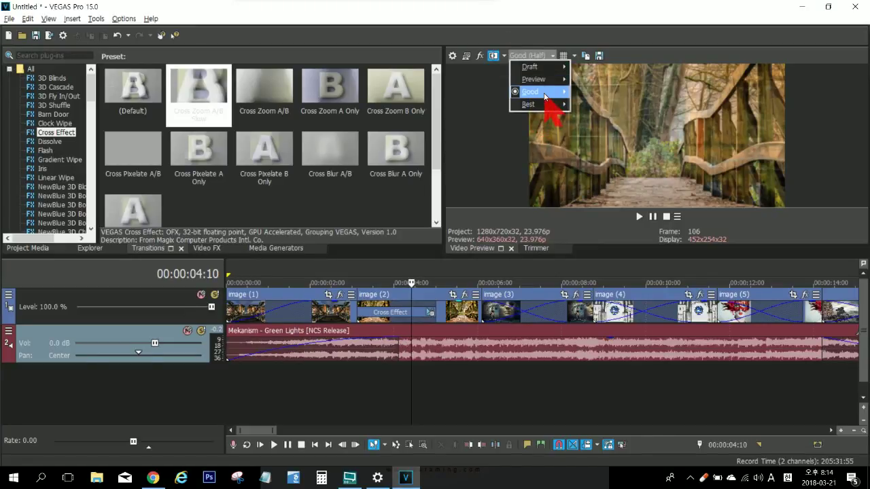
mouse_move(552, 91)
left_click(592, 109)
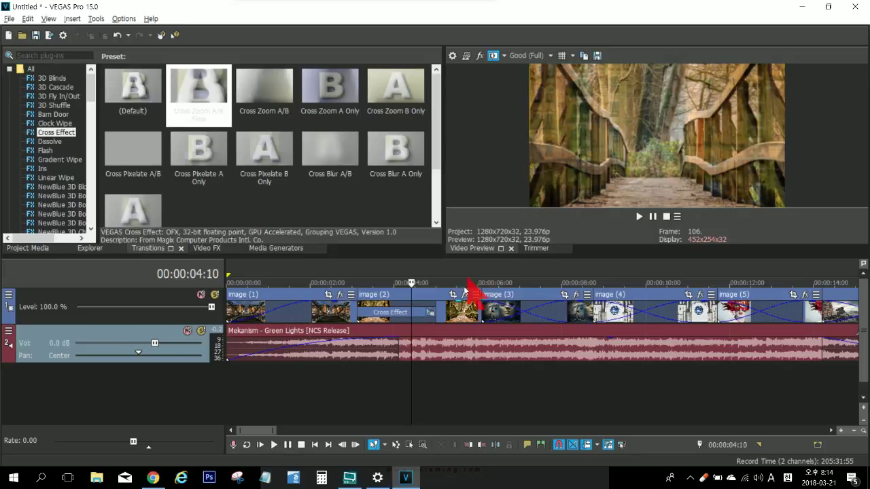
Play back the Cross Effect transition from near the end of image (1) and stop once image (2) is fully shown
left_click(357, 420)
scroll(356, 413, "down", 2)
left_click(319, 399)
scroll(320, 398, "up", 2)
left_click(336, 391)
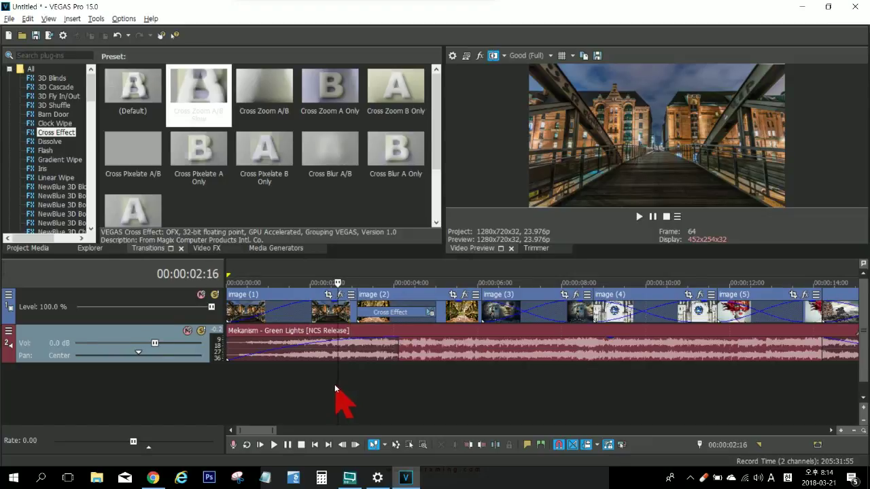
key("space")
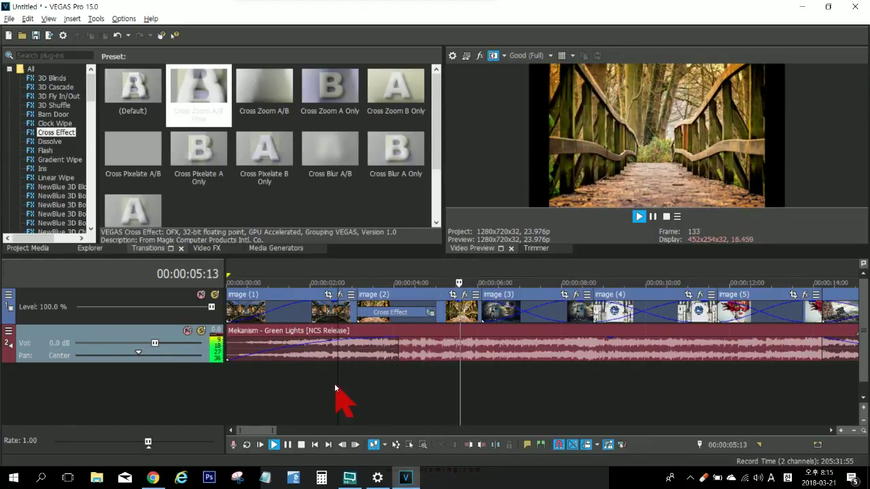
key("Return")
Close the Zoom transition's settings with the default preset kept and play back the timeline's transitions through to image (6)
scroll(378, 352, "down", 2)
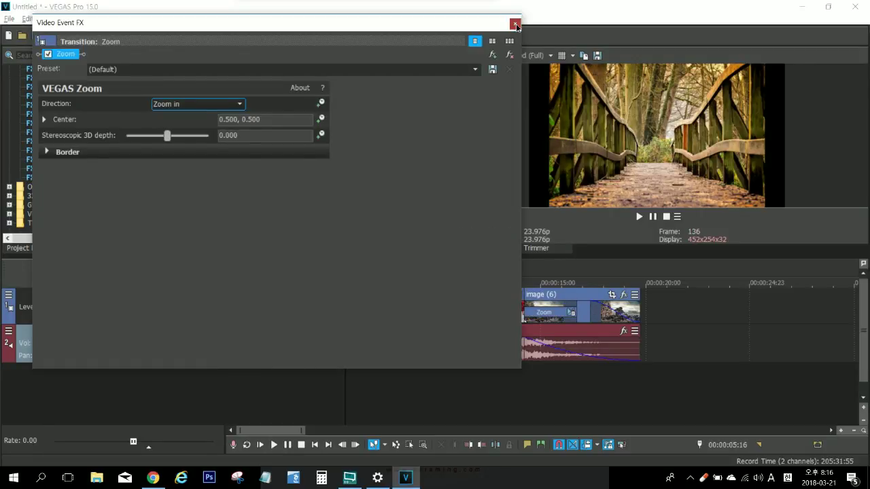
left_click(515, 24)
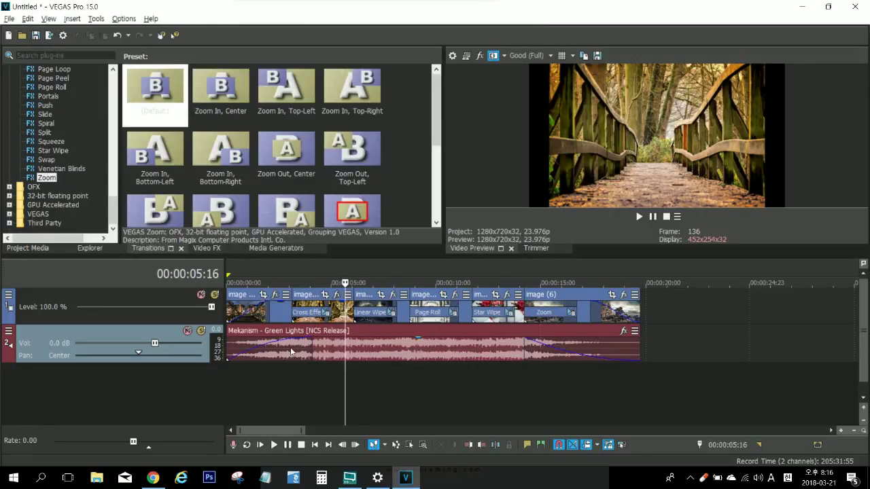
key("Home")
key("space")
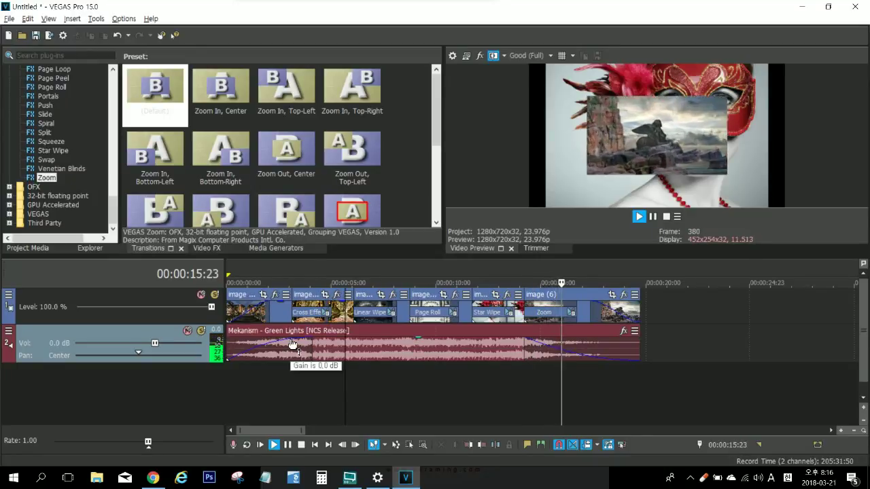
key("Return")
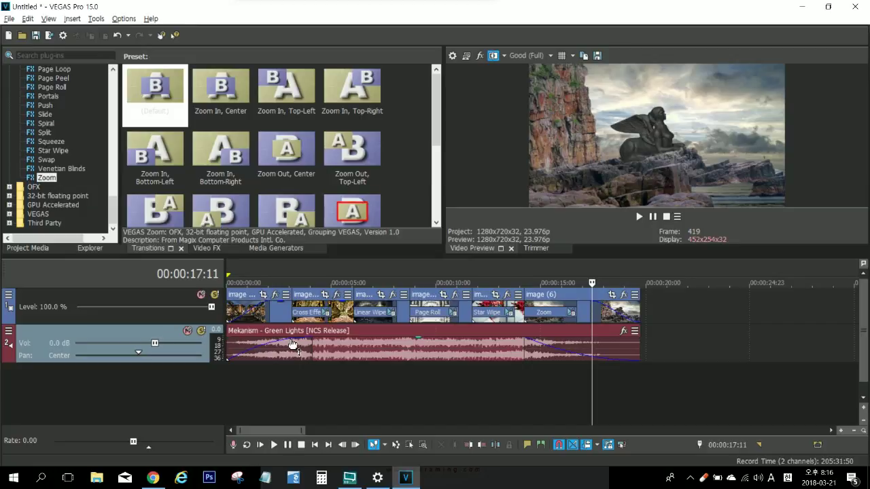
Show all available controls in the video track headers and narrow the track header area slightly
left_click(319, 387)
scroll(320, 380, "up", 2)
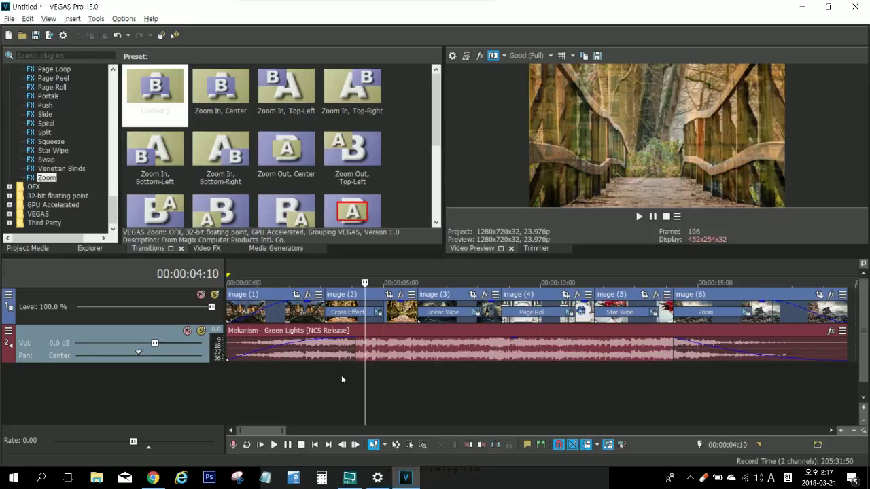
left_click(63, 302)
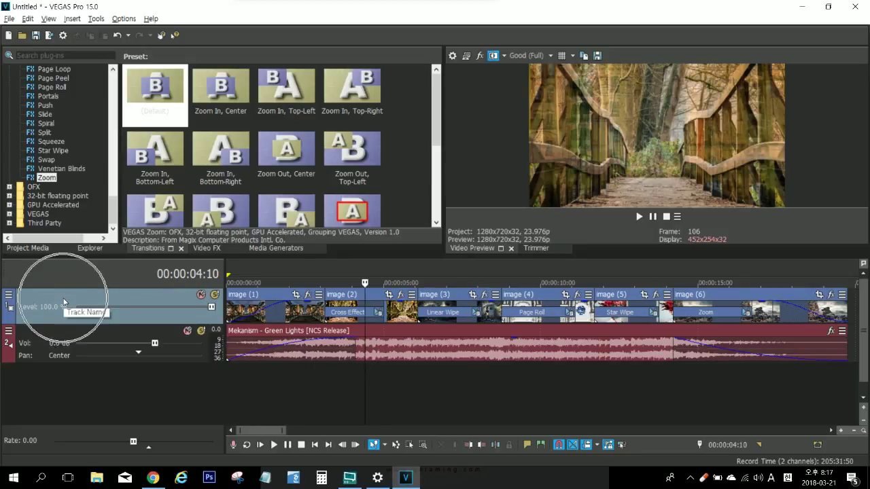
left_click(63, 302)
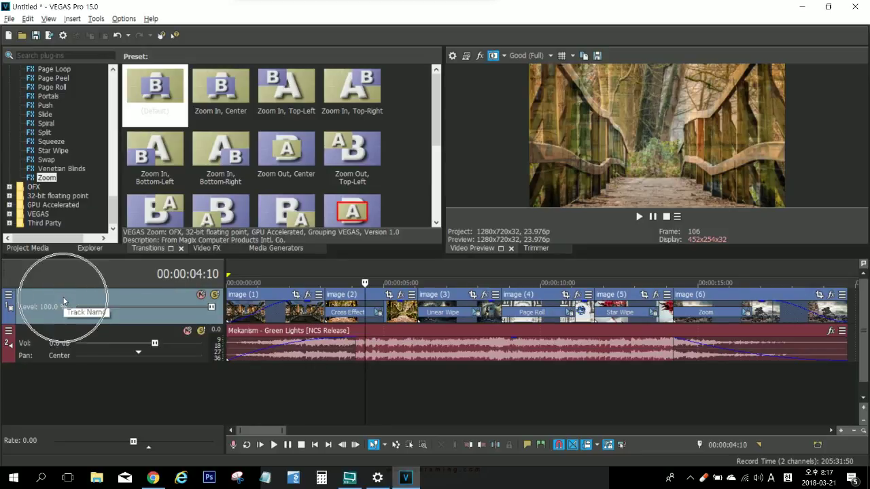
left_click(9, 296)
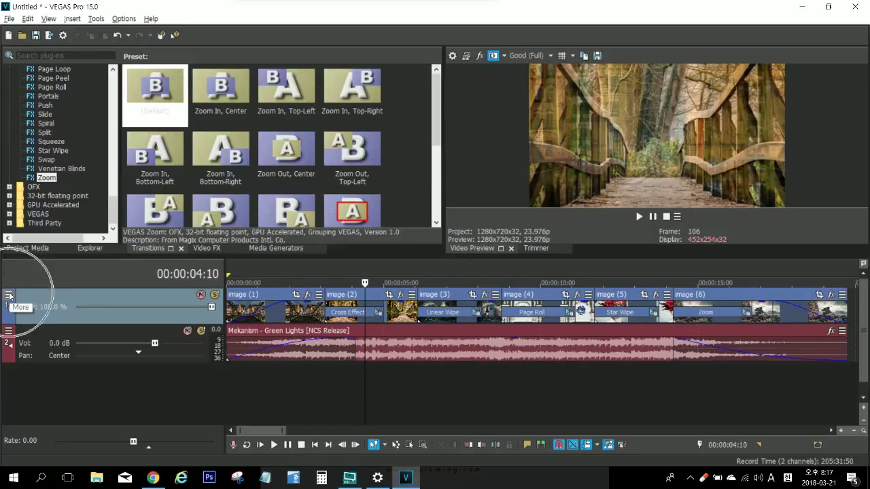
left_click(9, 296)
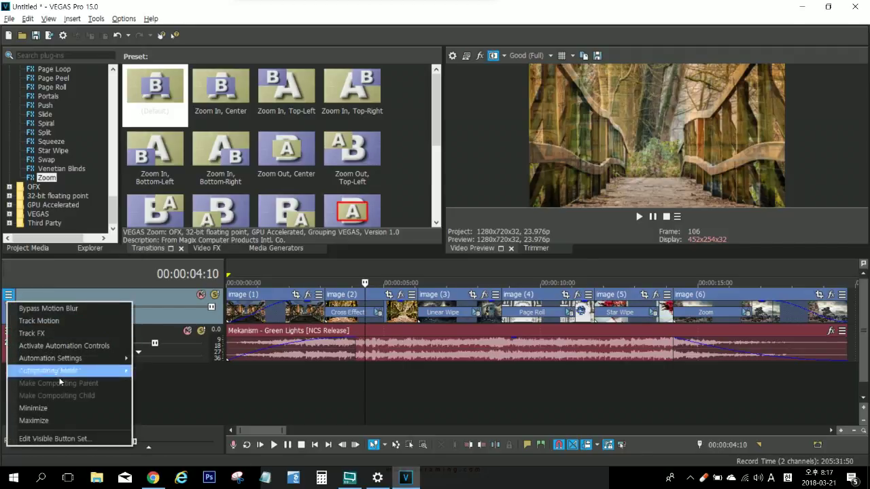
left_click(90, 443)
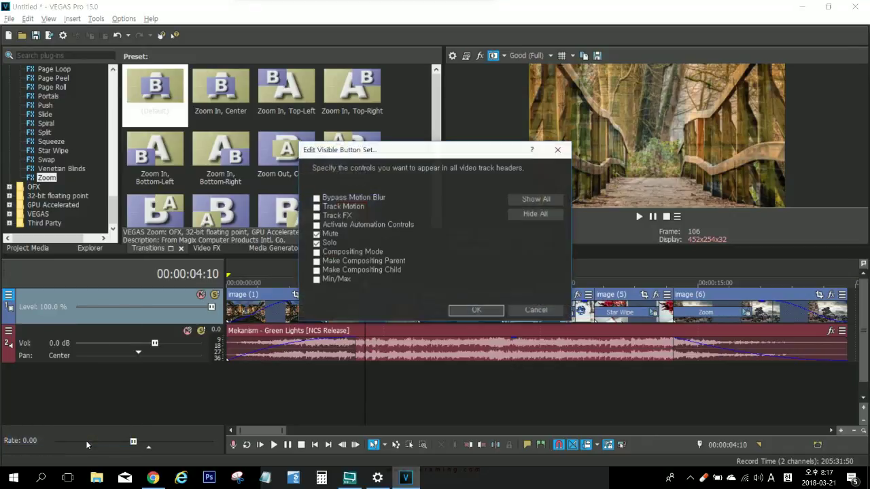
left_click(523, 204)
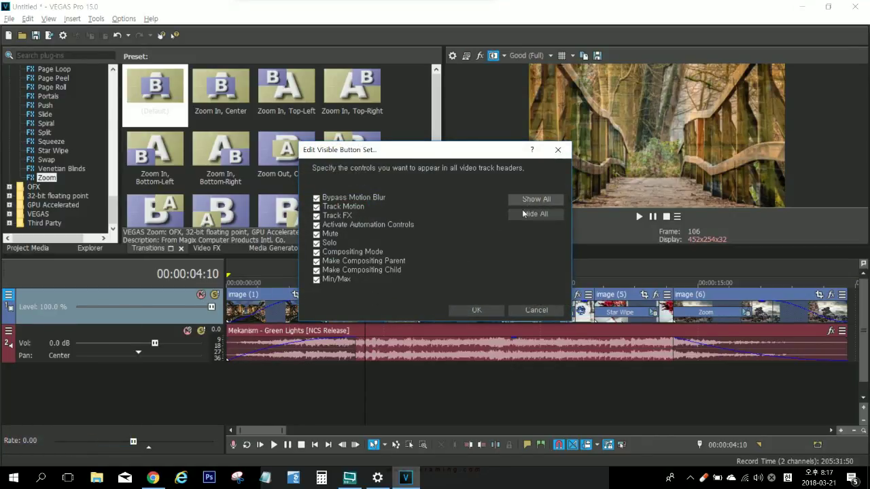
left_click(487, 310)
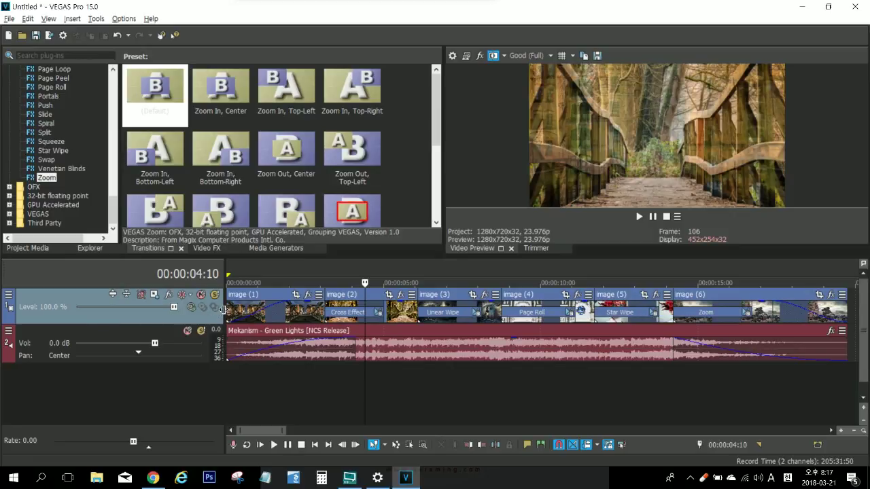
left_click_drag(225, 311, 209, 311)
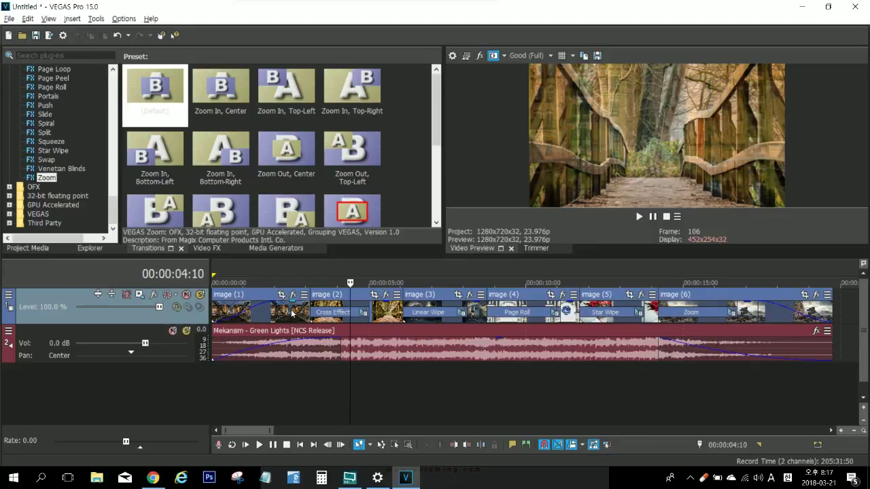
Review which controls are set to appear in the video event headers, starting from image (1), and keep the current selection
scroll(291, 310, "up", 2)
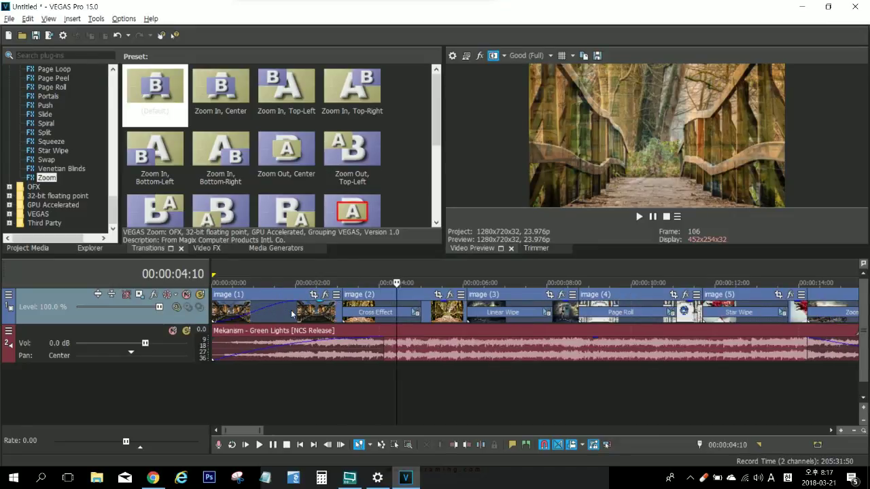
left_click(326, 300)
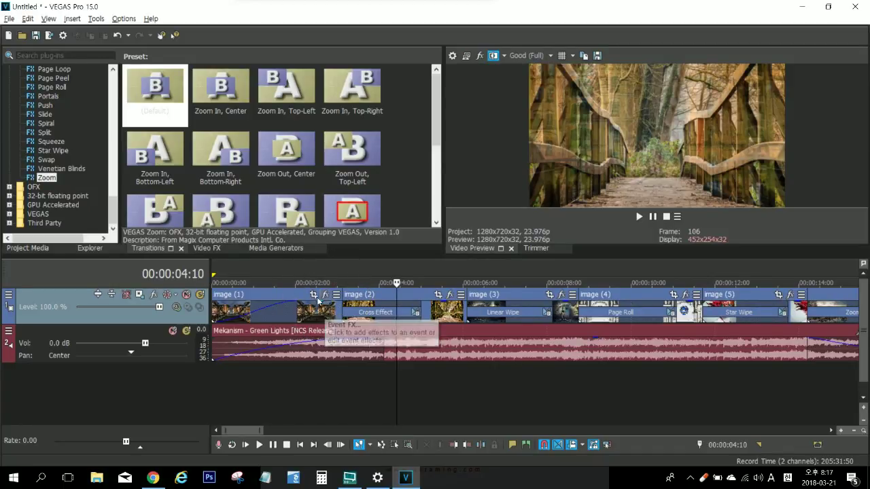
left_click(313, 296)
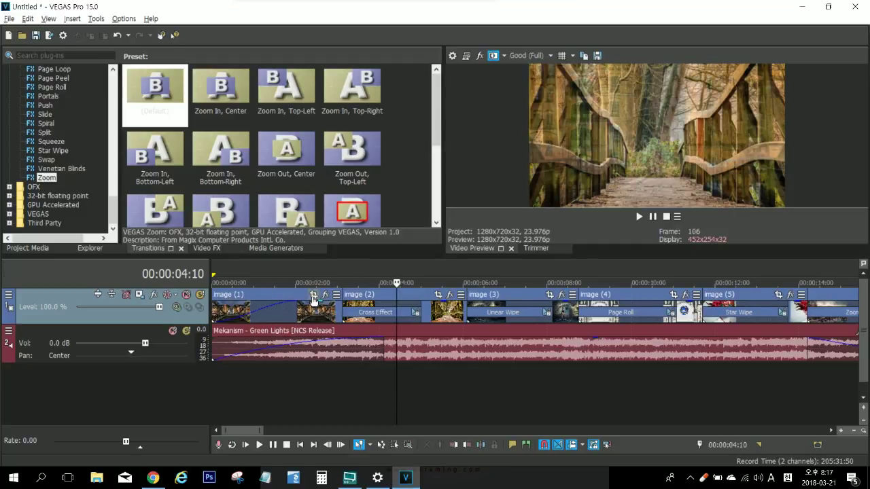
left_click(337, 298)
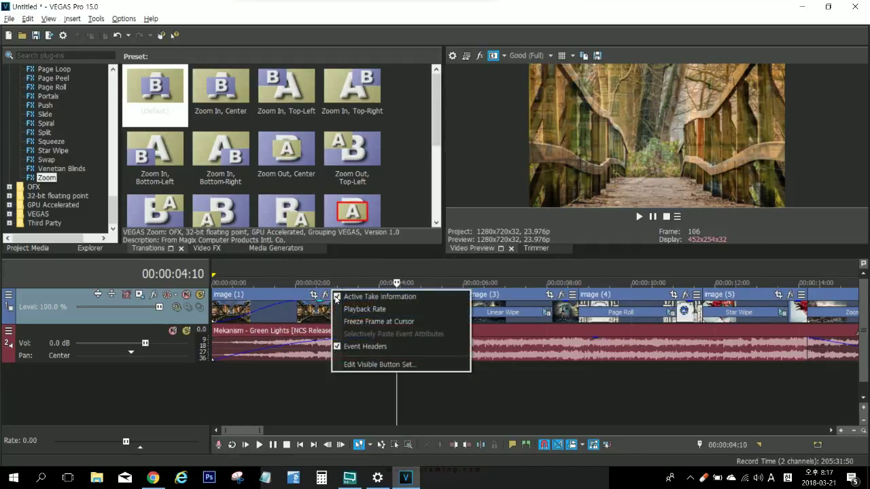
left_click(355, 365)
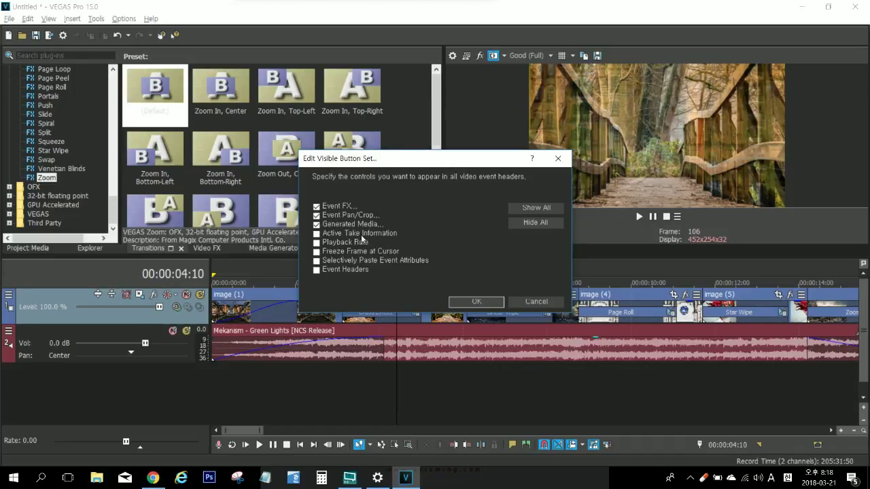
left_click(464, 303)
key("space")
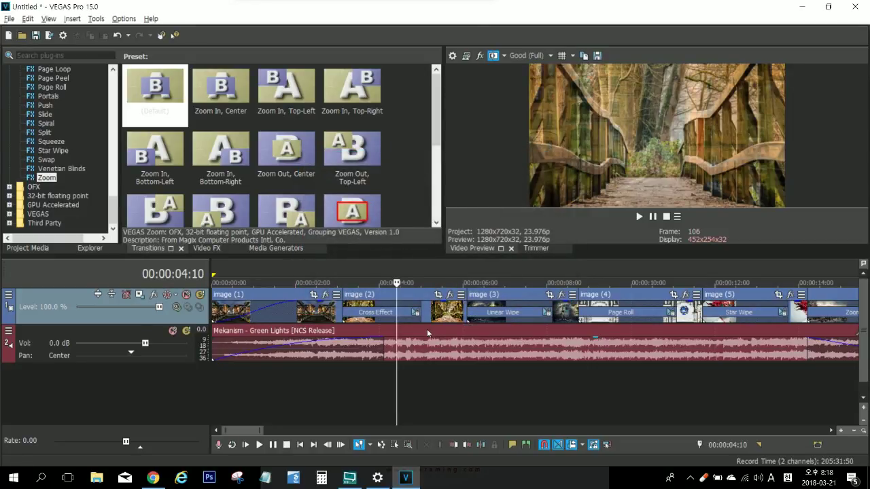
key("space")
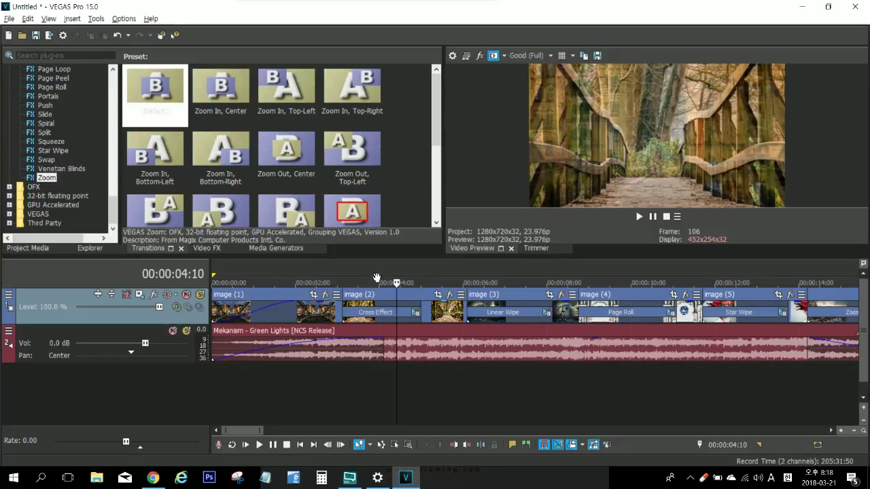
Remove the Cross Effect transition between image (1) and image (2) through its transition properties and close the settings window
left_click(378, 318)
left_click(415, 317)
left_click(415, 317)
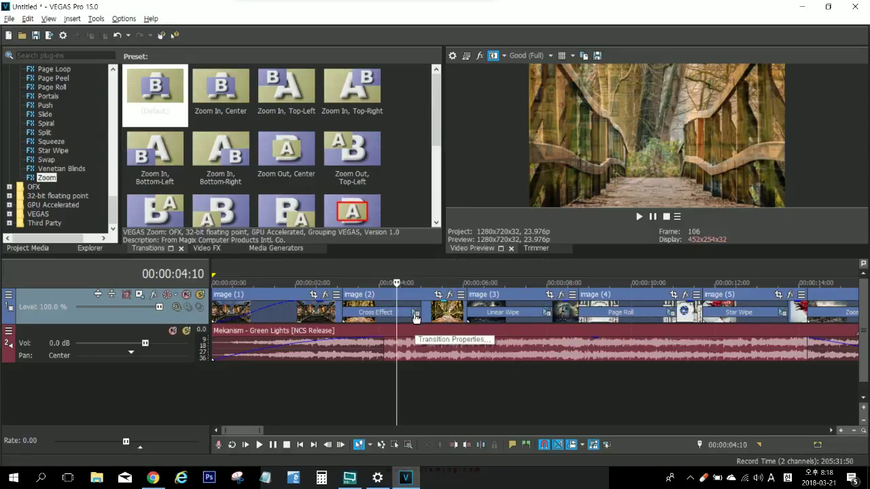
scroll(425, 309, "down", 2)
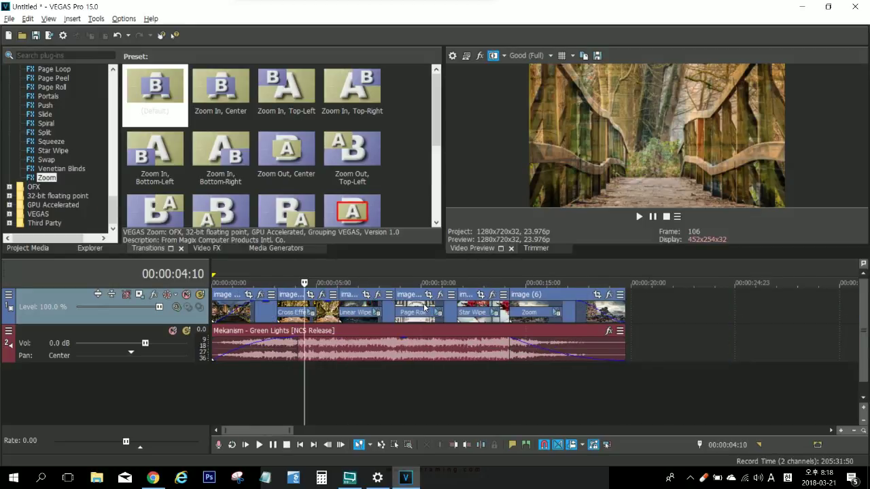
scroll(424, 307, "down", 2)
scroll(423, 307, "down", 2)
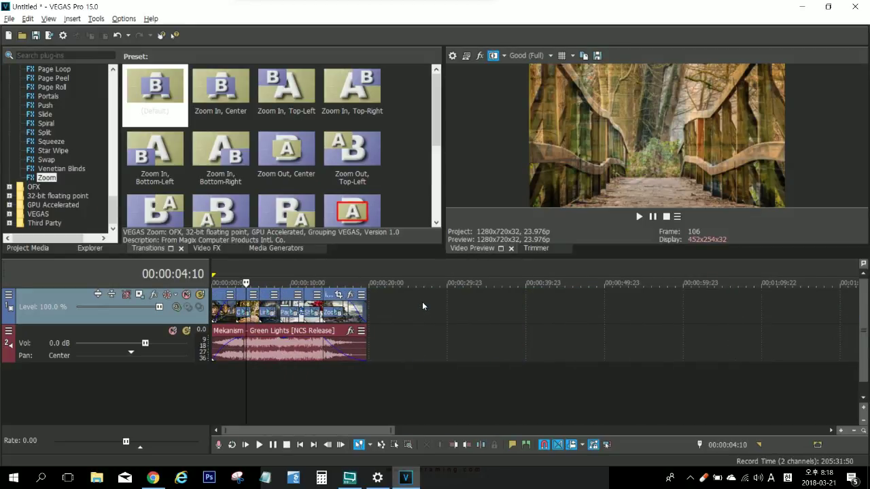
scroll(422, 302, "up", 5)
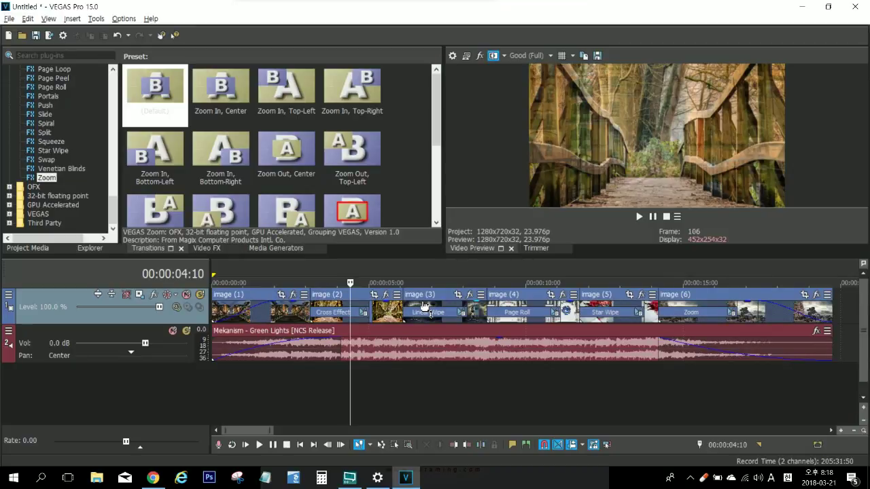
scroll(425, 308, "up", 1)
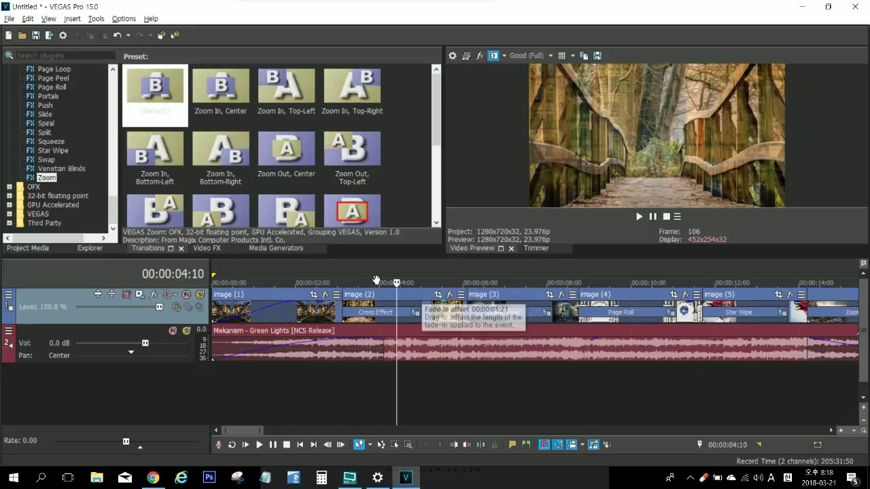
left_click(412, 316)
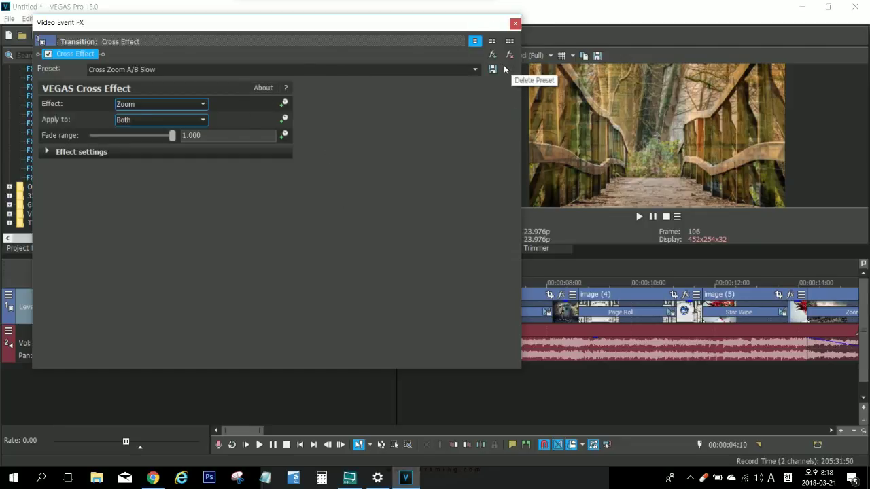
left_click(500, 65)
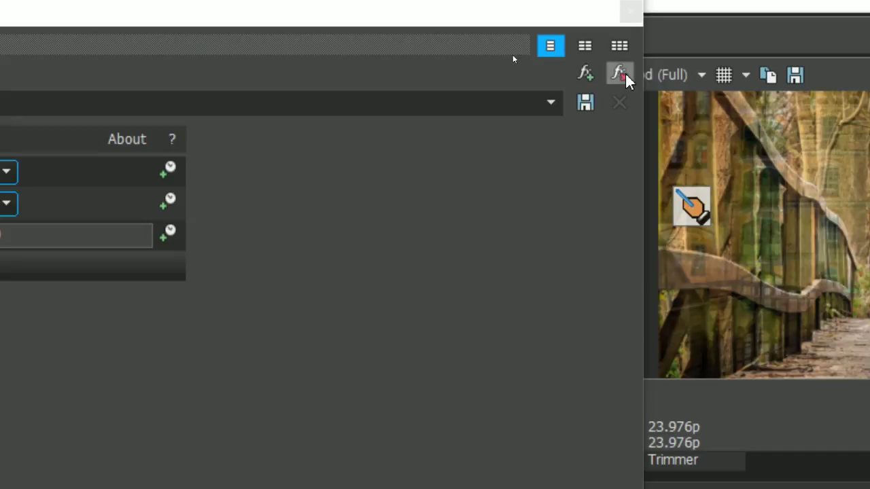
left_click(620, 75)
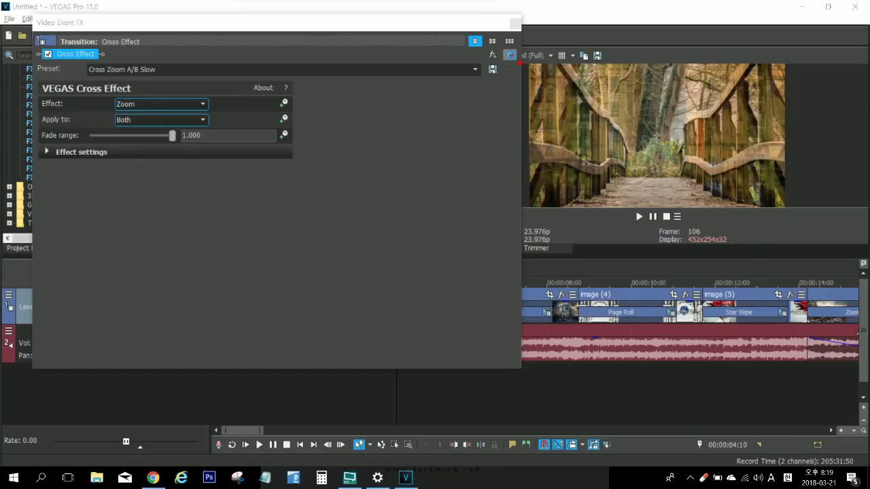
left_click(514, 23)
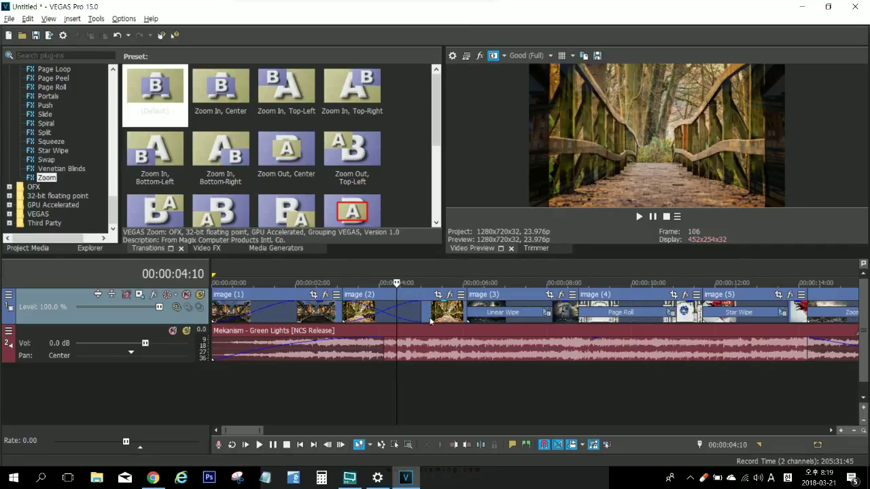
View the Linear Wipe and Page Roll transitions in the preview and move the playhead to 00:00:17:20 in image (6)
left_click(506, 374)
left_click(600, 393)
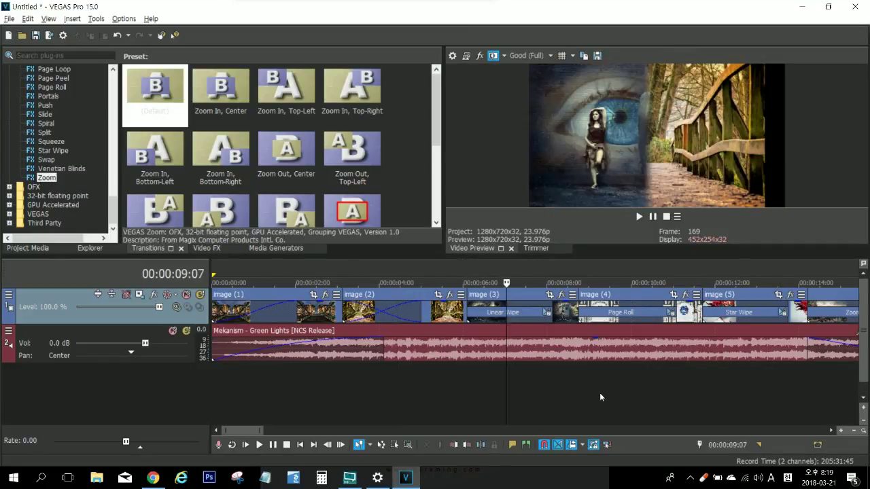
scroll(599, 392, "down", 2)
scroll(632, 394, "down", 1)
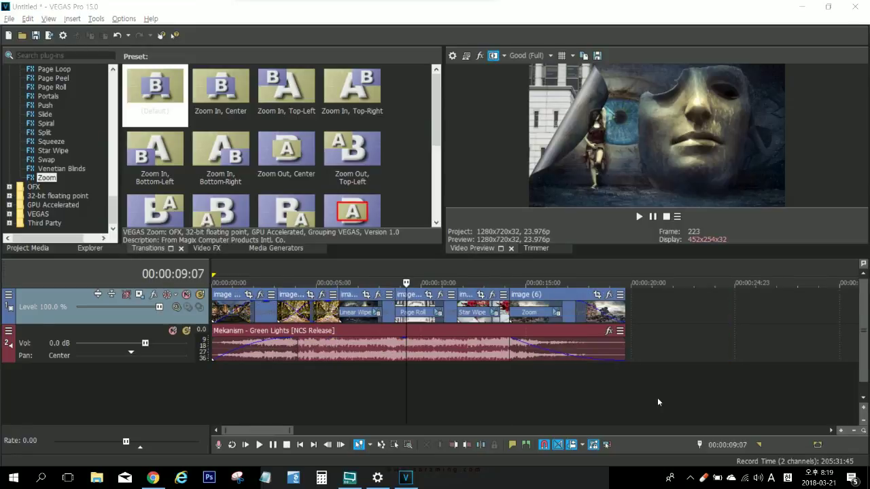
key("ctrl+Right")
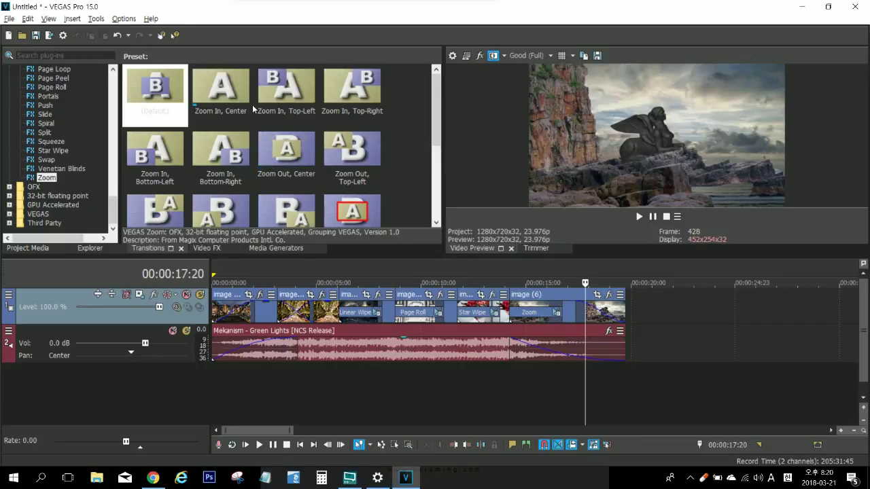
Save the project as "20180321 연습1" in the "sns 마케팅 영상디자인" folder on the desktop
left_click(9, 18)
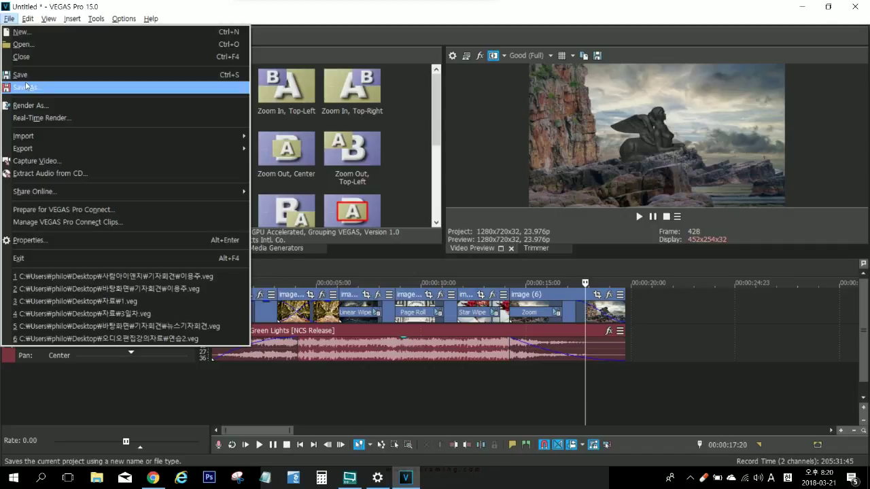
left_click(42, 77)
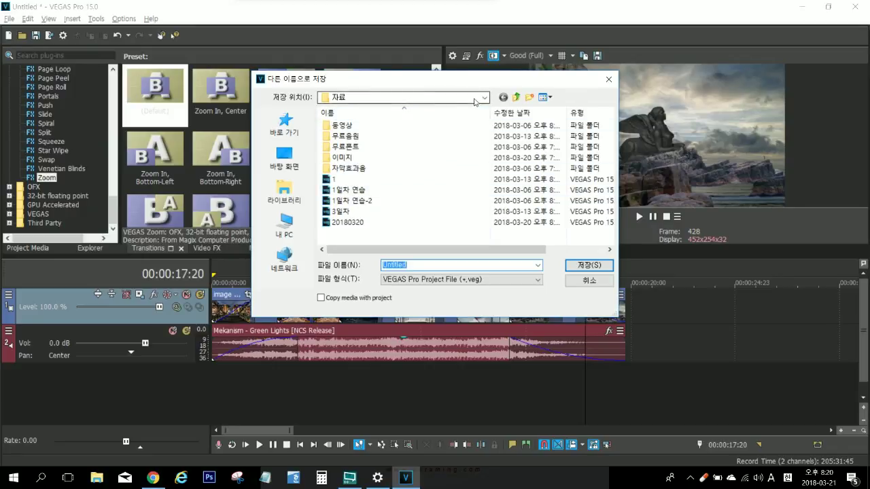
left_click(419, 92)
left_click(293, 159)
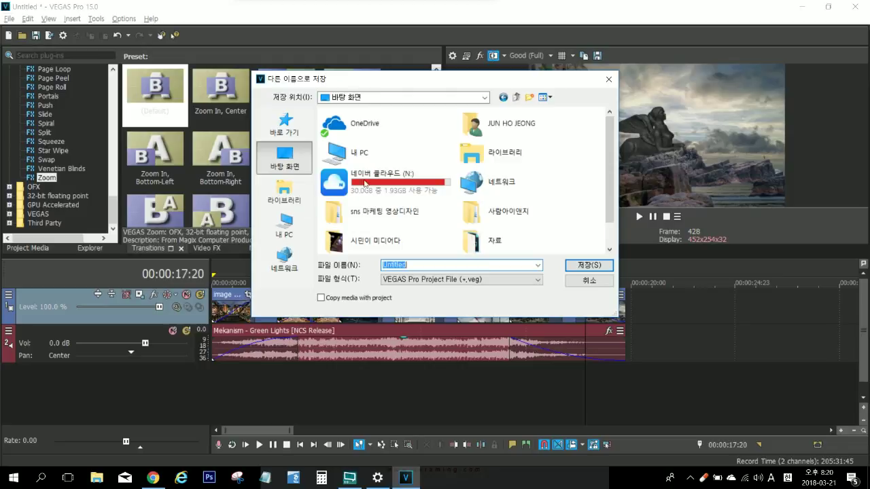
scroll(378, 160, "down", 1)
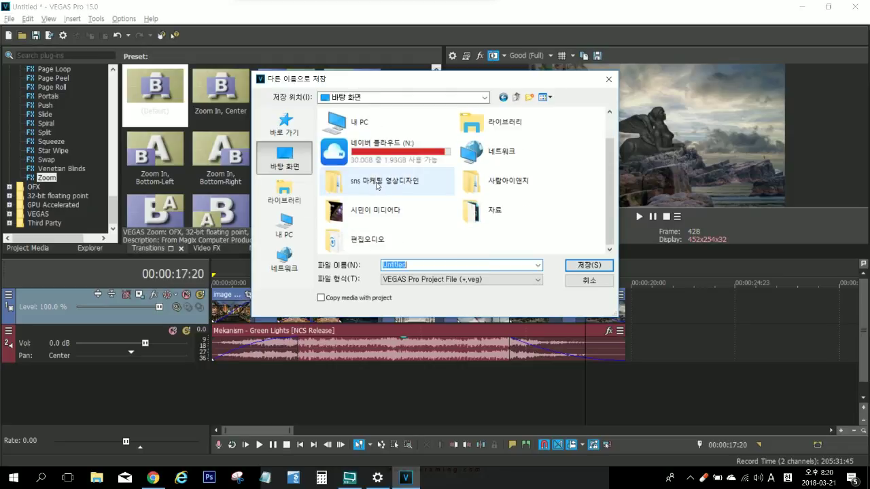
double_click(378, 185)
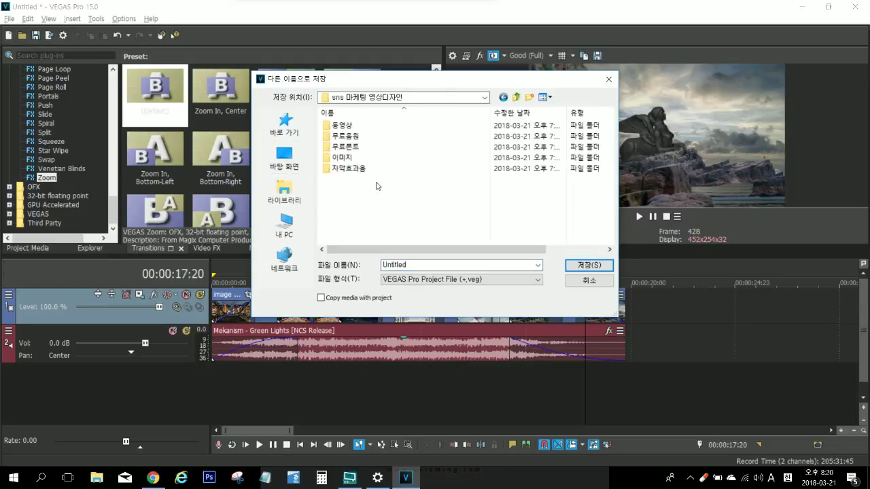
double_click(410, 264)
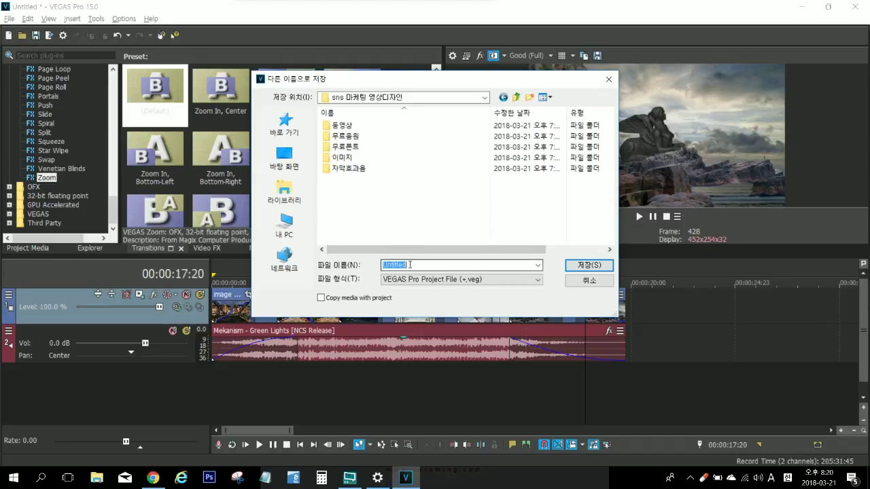
type("2")
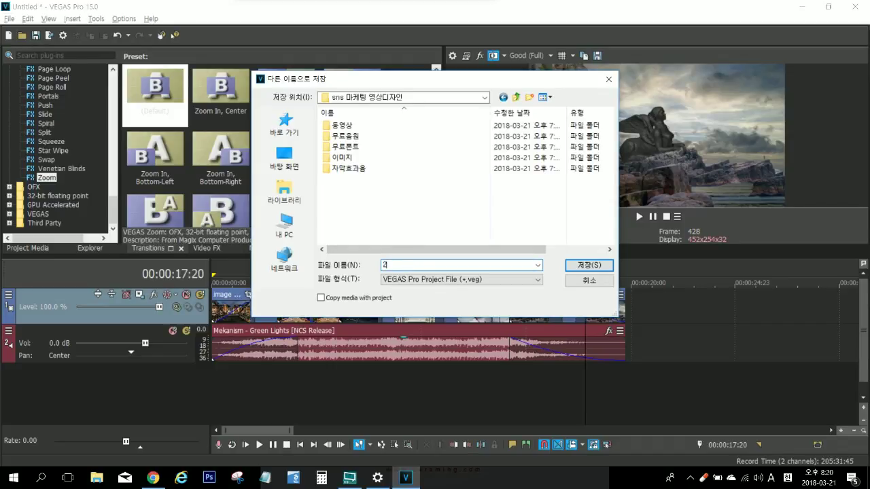
type("0180321 연습1")
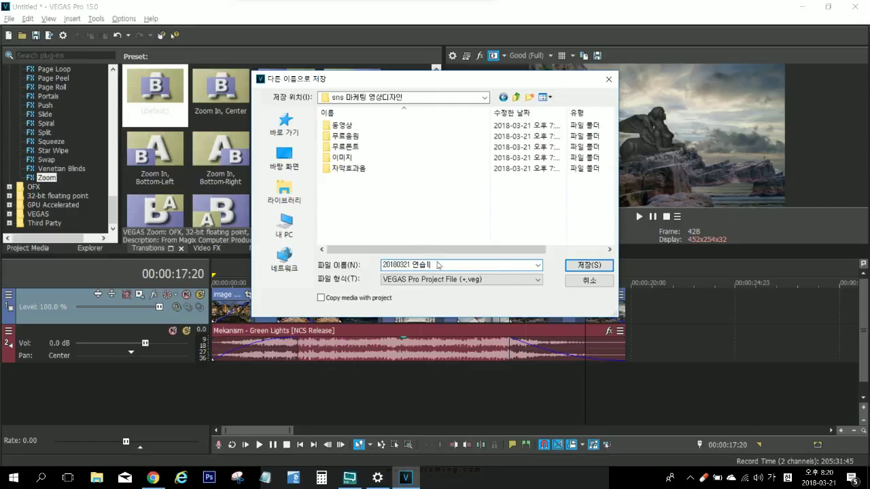
left_click(585, 267)
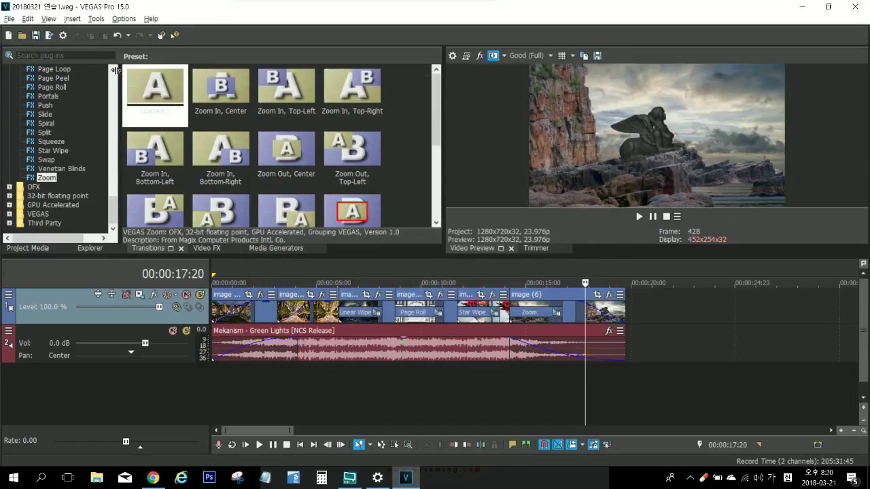
key("ctrl")
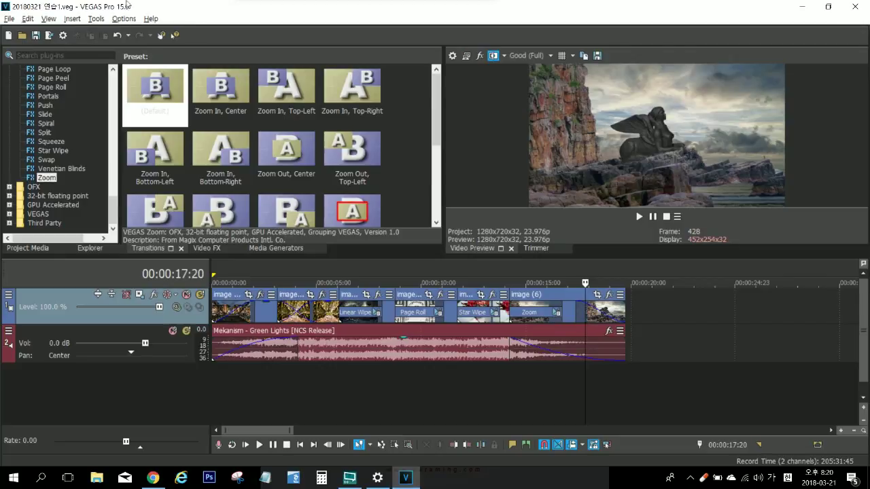
Close VEGAS Pro and reopen the "20180321 연습1" project from the "sns 마케팅 영상디자인" desktop folder
mouse_move(732, 5)
left_click(848, 9)
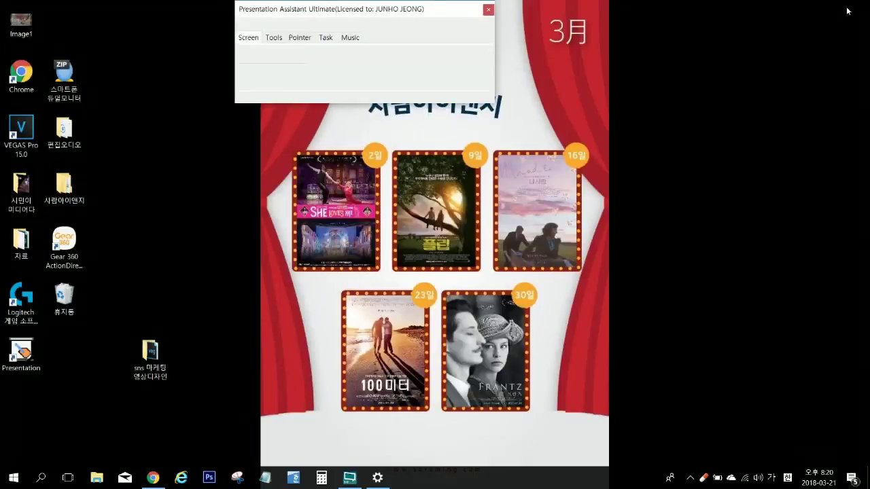
double_click(152, 356)
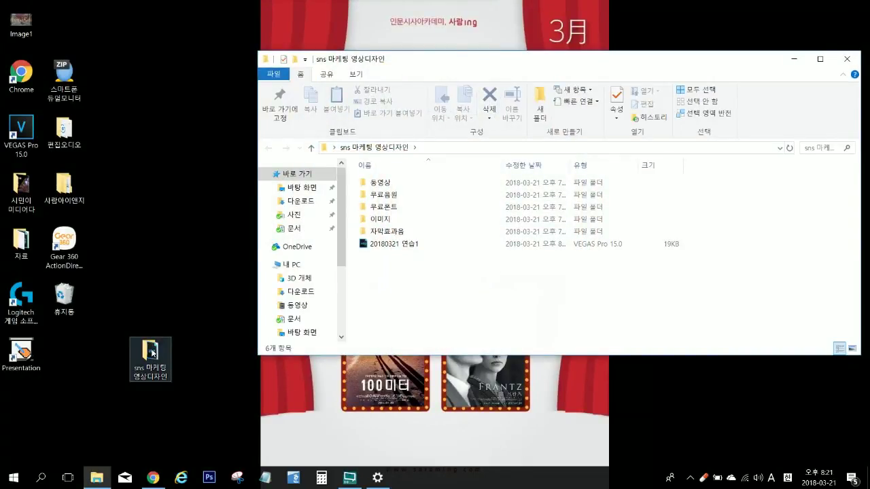
left_click(385, 248)
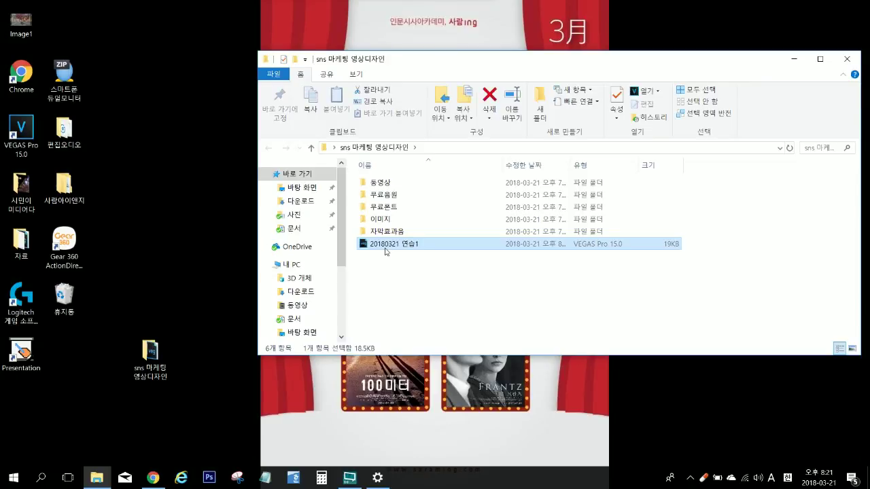
double_click(385, 252)
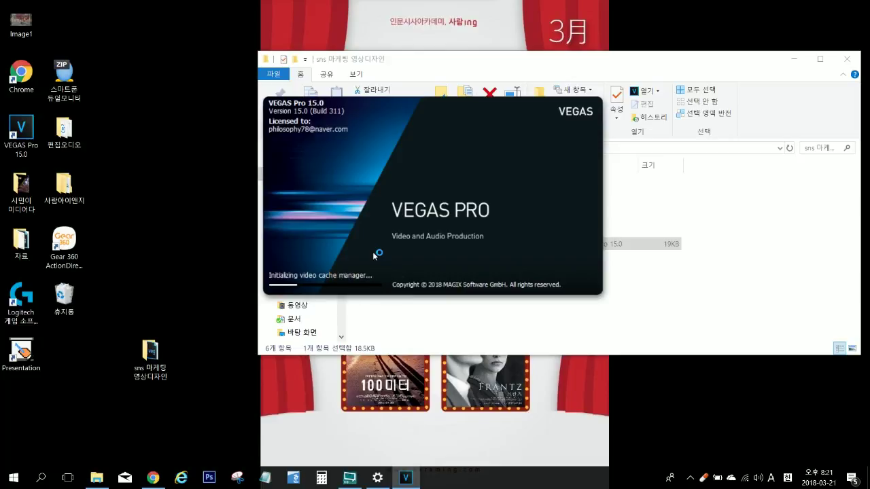
left_click(374, 256)
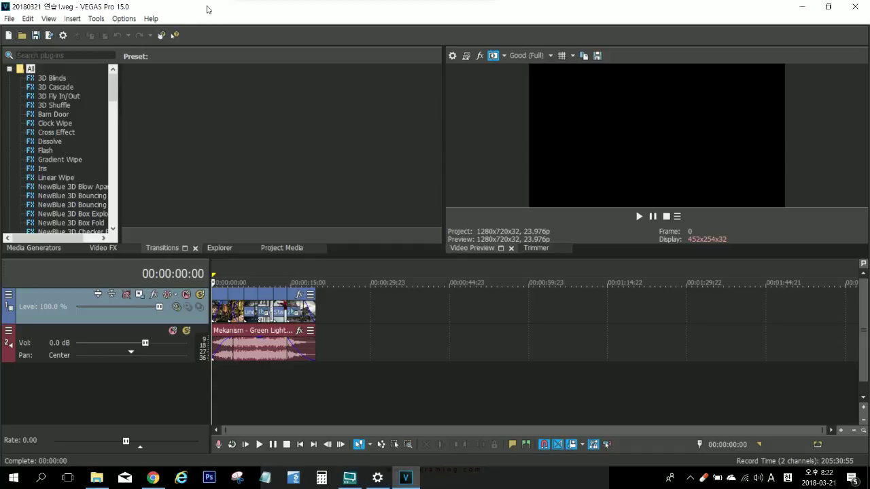
Check the reopened project's first clips and the Linear Wipe transition in the preview at several timeline positions up to 00:00:07:06
scroll(270, 296, "up", 2)
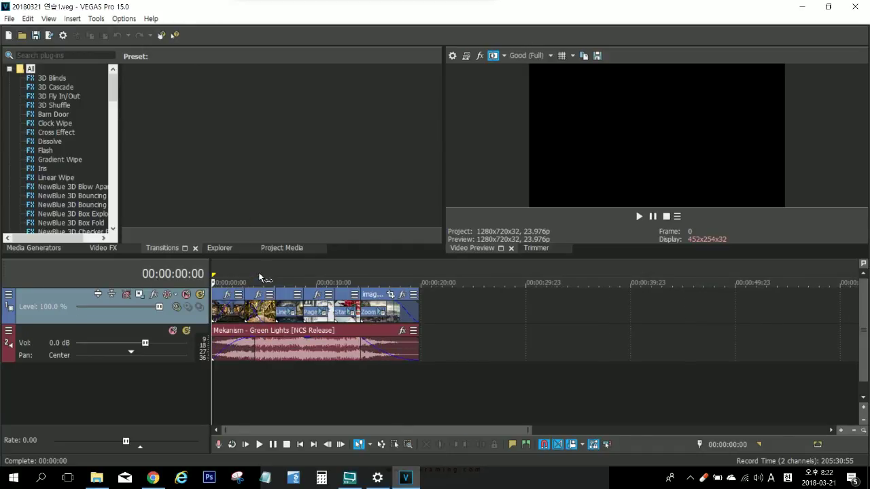
left_click(260, 280)
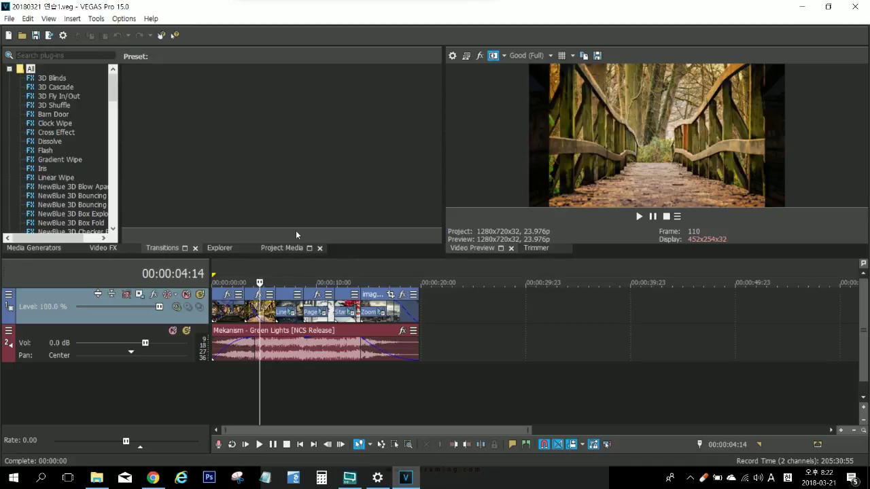
left_click(233, 391)
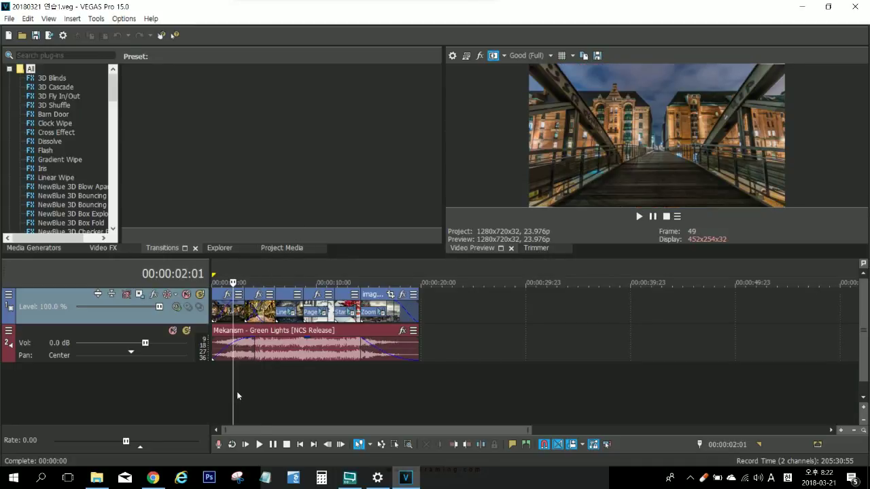
scroll(239, 394, "up", 2)
left_click(291, 393)
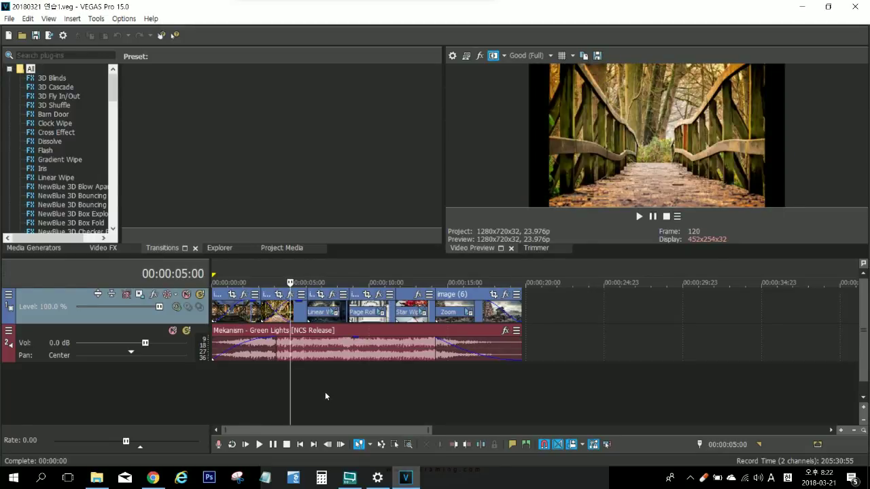
left_click(325, 392)
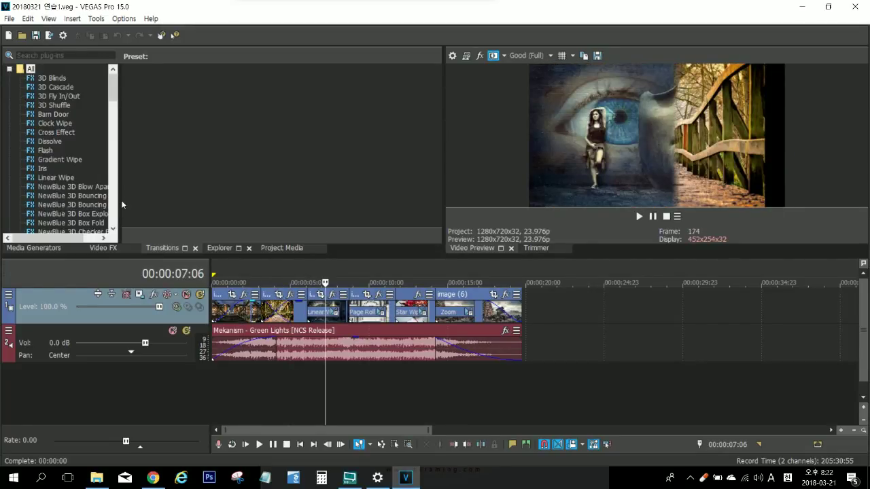
Locate the end of the last clip and select the time range from 00:00:19:18 back to the project start
left_click(237, 272)
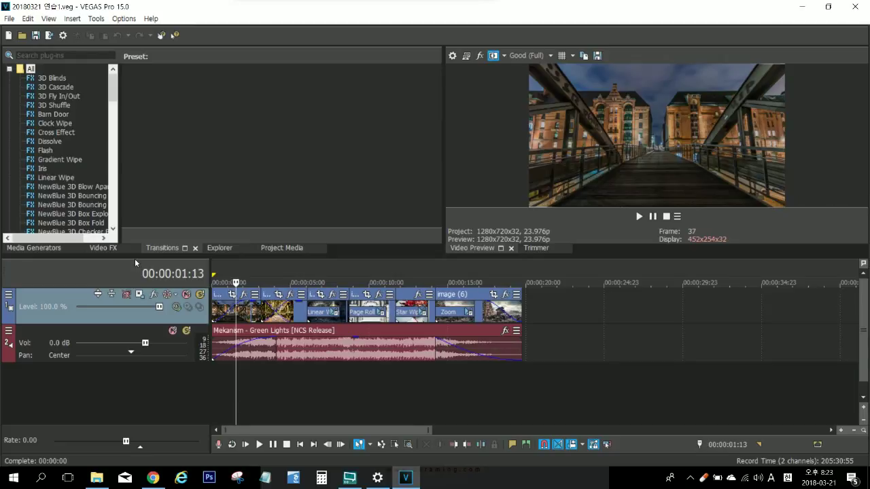
left_click(191, 274)
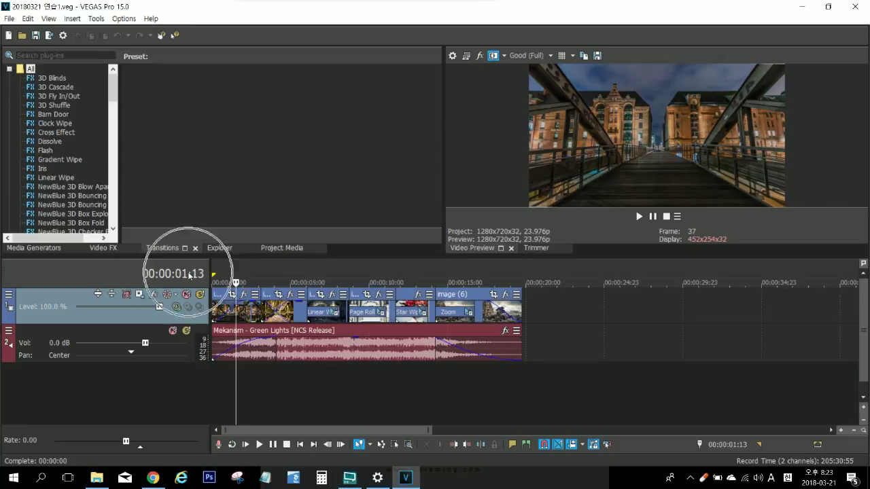
left_click(526, 273)
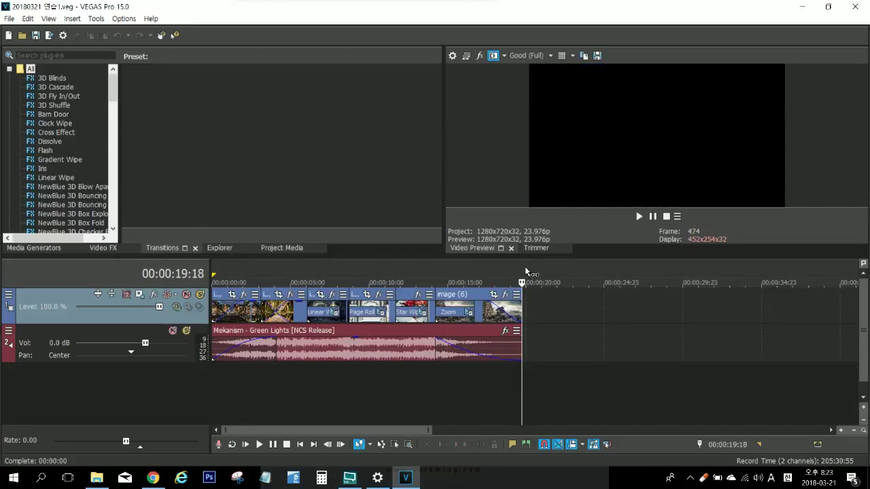
left_click_drag(507, 265, 200, 255)
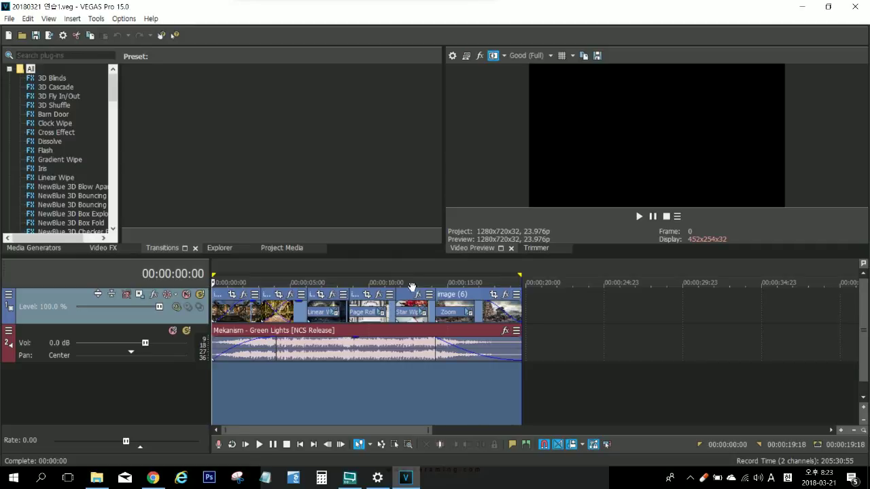
Try shorter time selections in the middle of the project and reselect the full range from 00:00:00:00 to 00:00:19:18
left_click_drag(276, 272, 462, 272)
left_click_drag(388, 272, 463, 272)
left_click(435, 271)
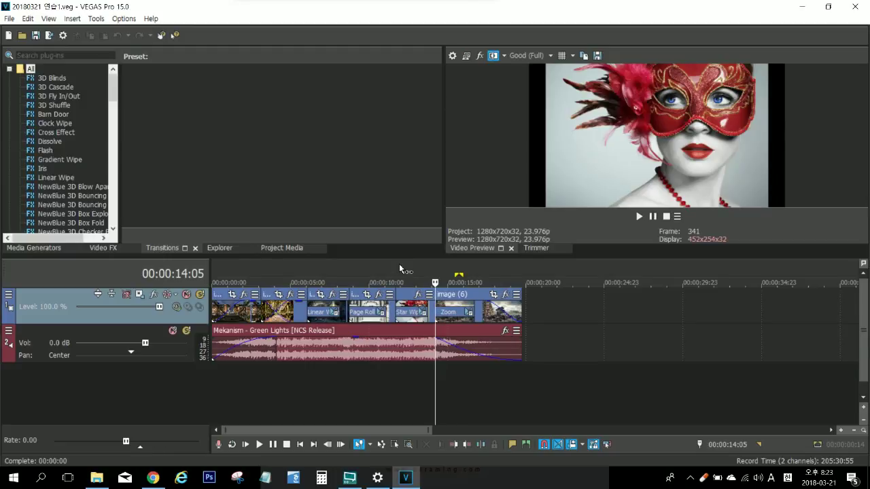
double_click(281, 270)
left_click(281, 271)
double_click(281, 271)
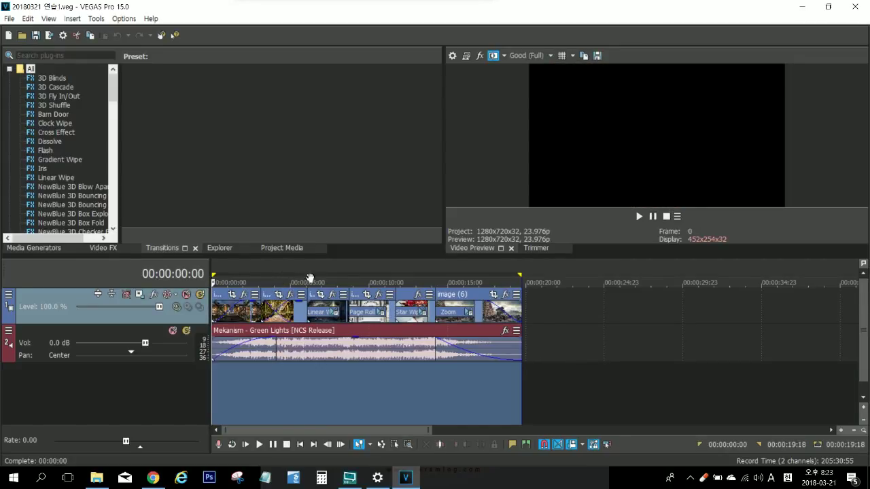
Add image (1).jpg from the project media to the video track far beyond the other clips, at about 00:01:53:21
scroll(333, 324, "down", 3)
left_click(52, 249)
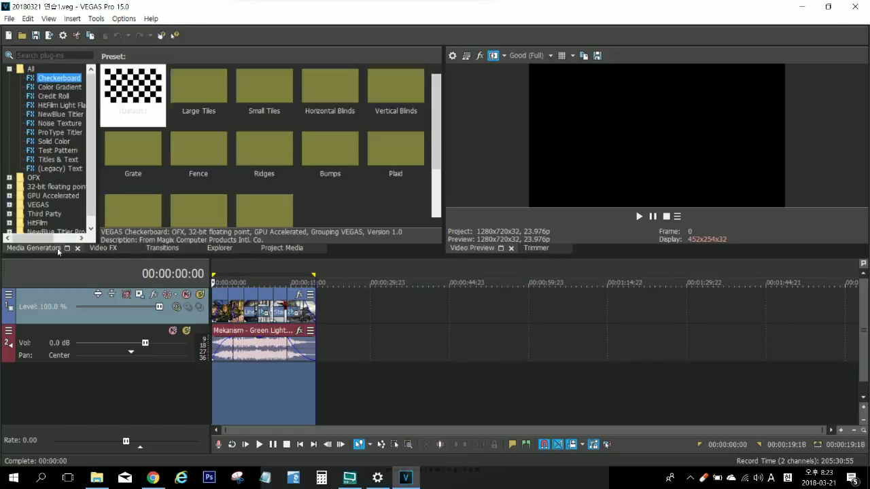
left_click(265, 249)
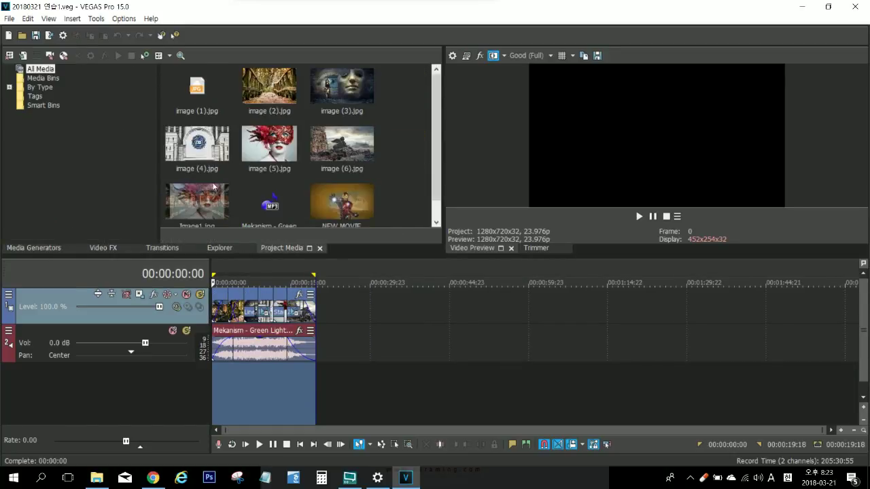
left_click_drag(206, 95, 819, 312)
scroll(374, 367, "up", 5)
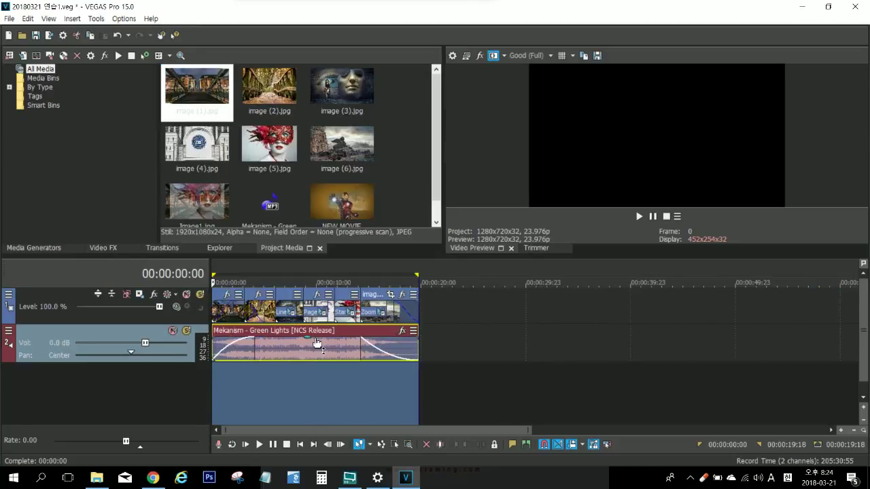
Select the entire project's time range, including the distant image, from 00:00:00:00 to 00:01:58:21
left_click(439, 388)
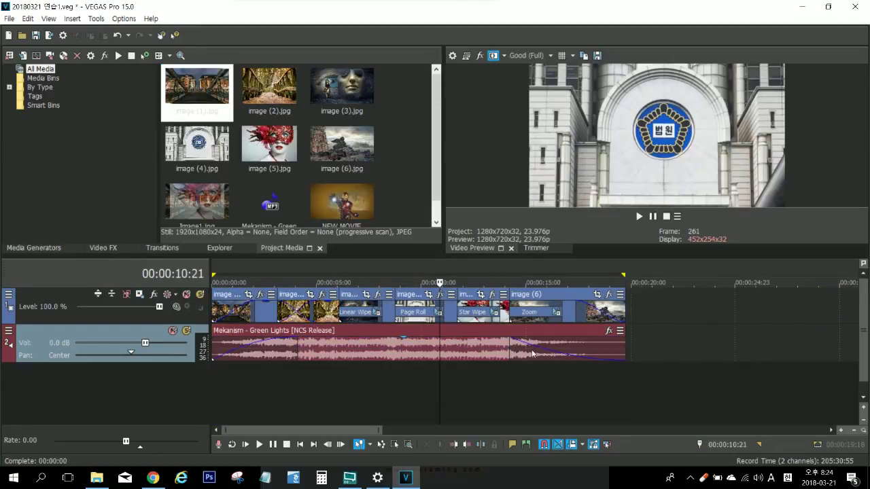
double_click(387, 267)
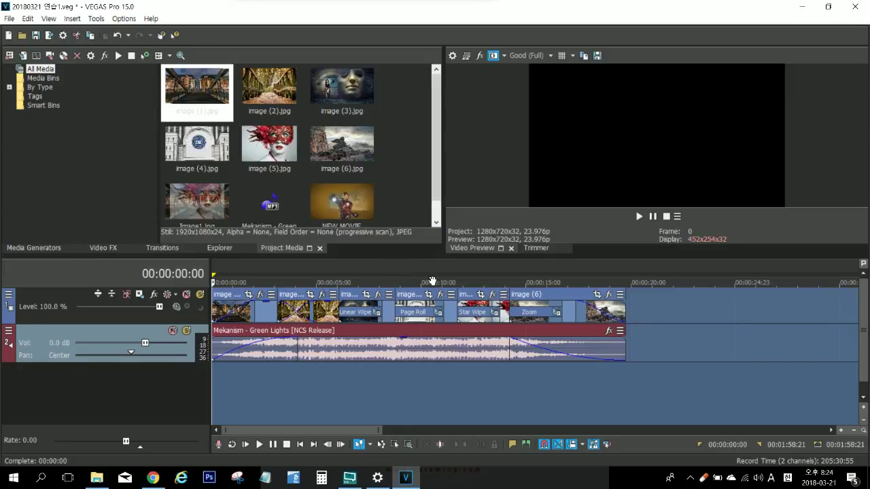
scroll(469, 329, "down", 5)
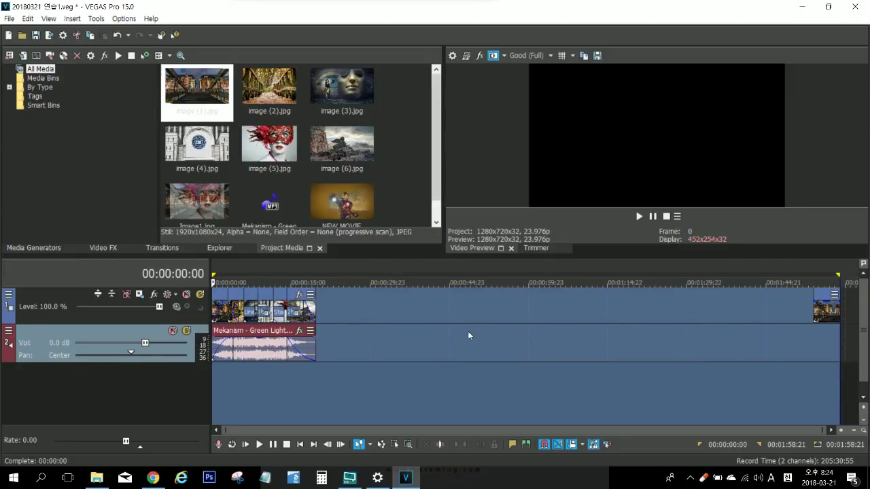
Delete the stray image clip at the far end of the video track
left_click(821, 321)
key("Delete")
left_click(811, 322)
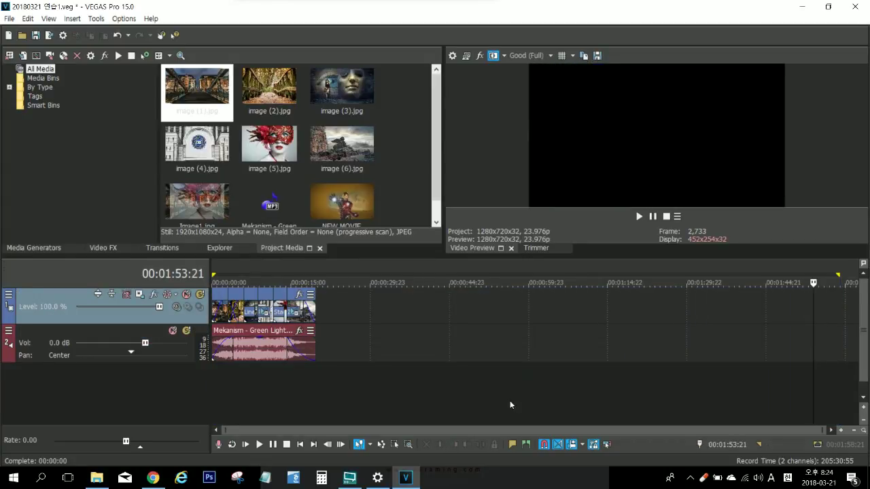
Set the time selection from the end of the last clip back to 00:00:00:00 and move the playhead to 00:00:11:02
left_click(304, 269)
left_click_drag(318, 266, 174, 257)
left_click(270, 386)
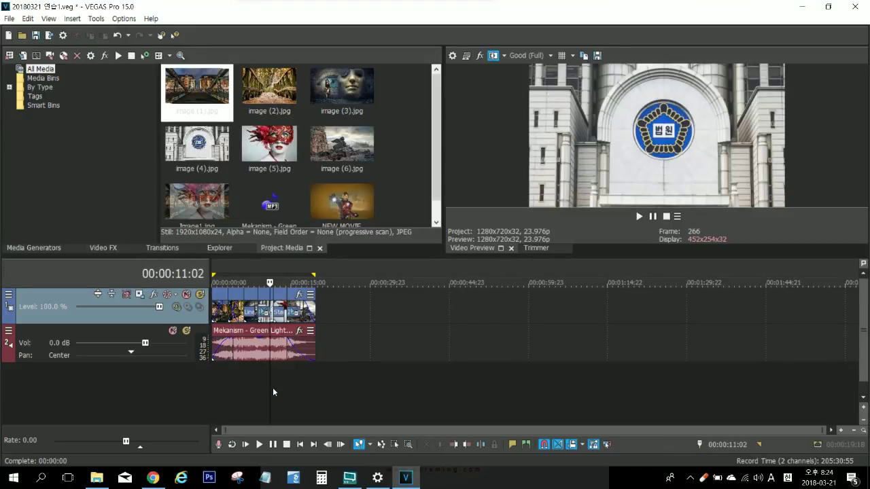
scroll(273, 382, "up", 2)
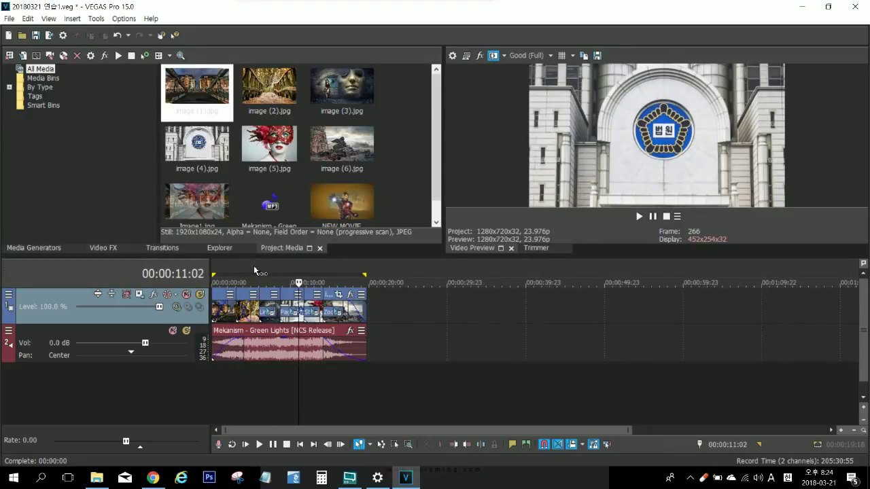
Set the time selection to the whole project, 00:00:00:00 to 00:00:19:18, and open the Render As settings
double_click(254, 269)
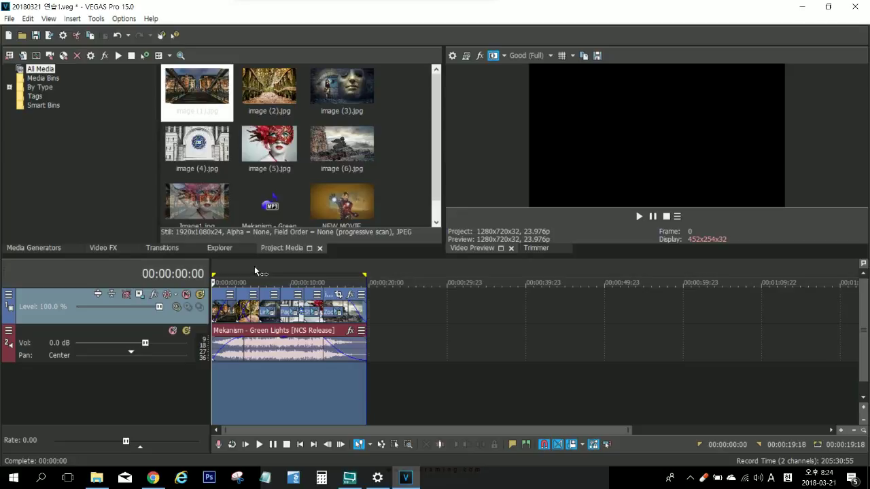
left_click(9, 18)
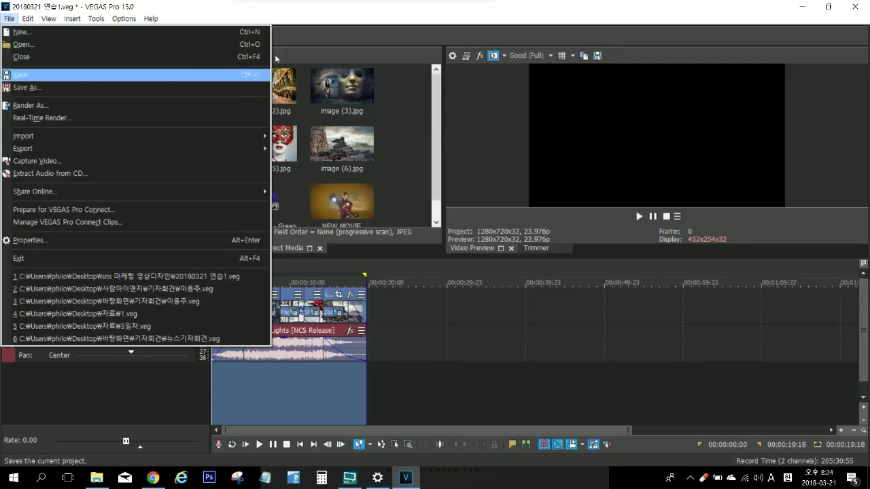
left_click(315, 18)
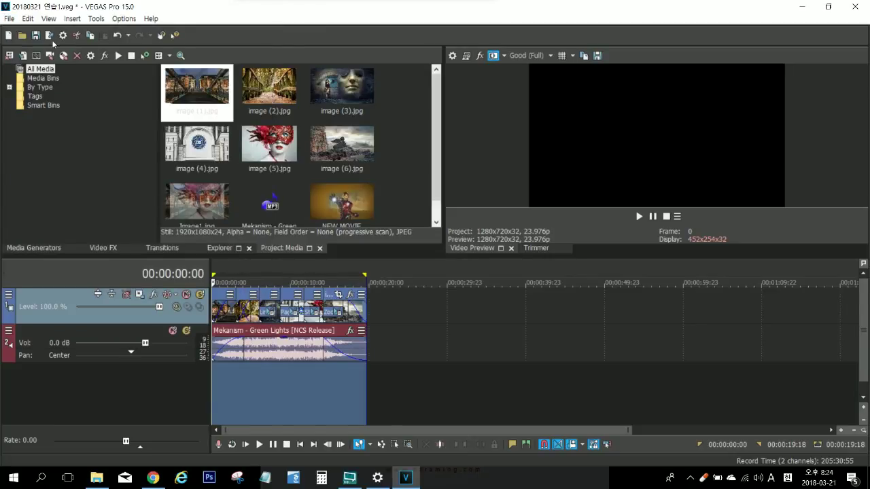
left_click(50, 36)
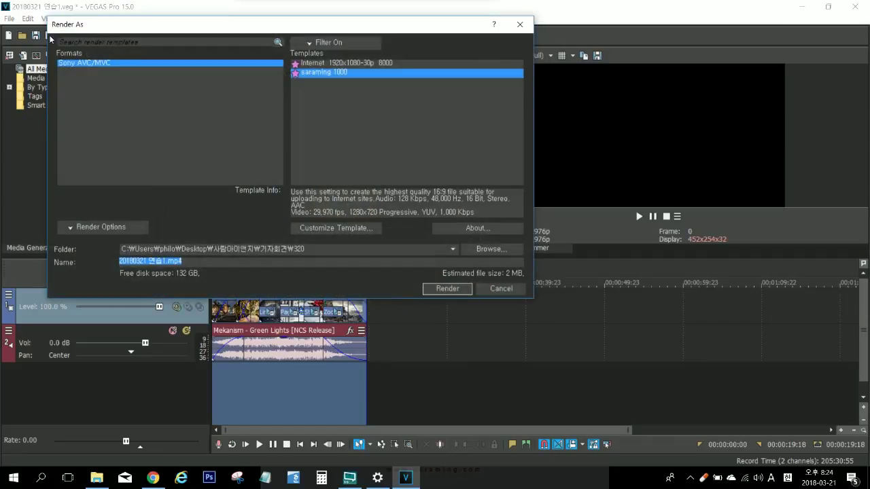
Turn off the favorites-only filter and unmark the Internet 1920x1080-30p 8000 and saraming 1000 templates as favorites
left_click(325, 43)
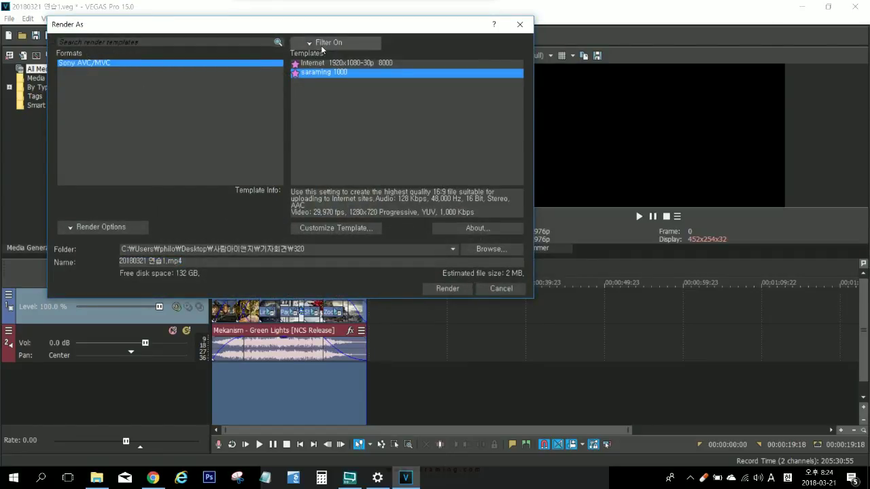
left_click(327, 54)
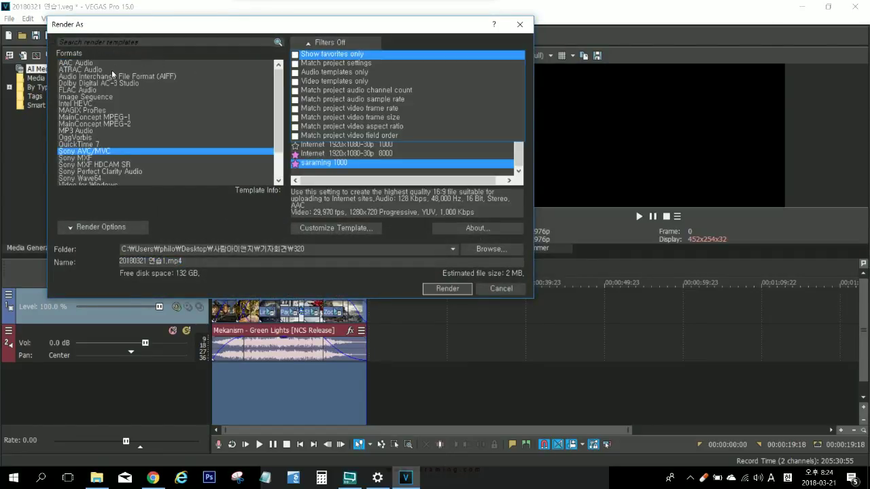
left_click(295, 155)
left_click(295, 155)
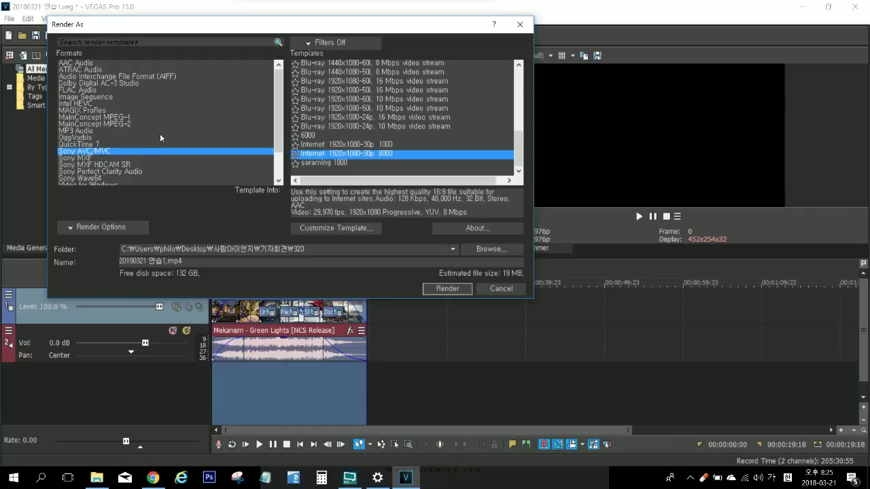
Choose Windows Media Video V11 as the render format after comparing its templates with those of Sony AVC/MVC
scroll(96, 126, "down", 1)
scroll(95, 126, "down", 1)
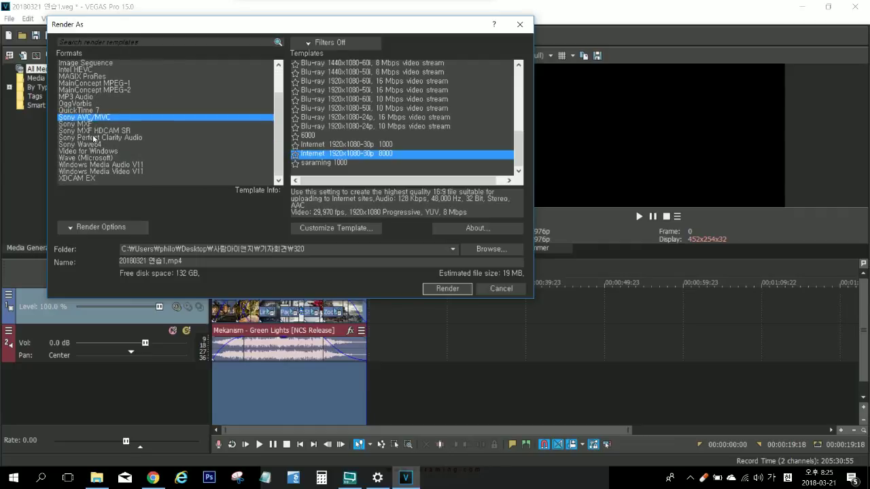
left_click(104, 171)
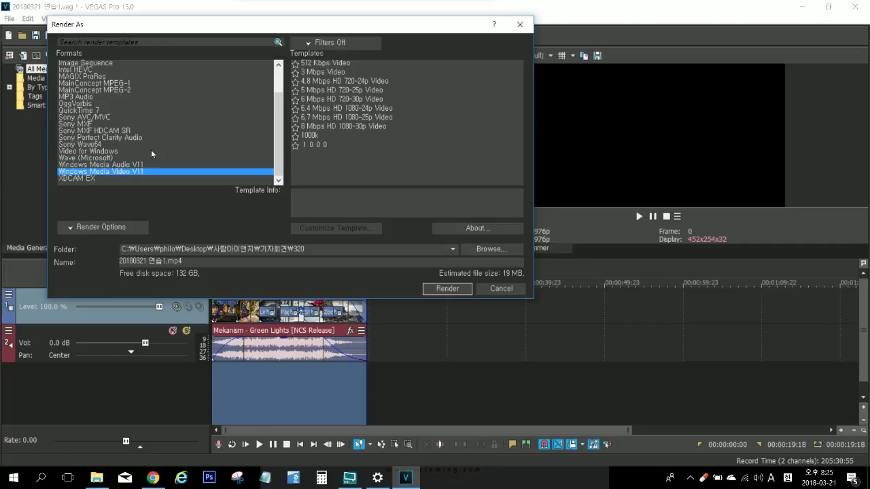
left_click(91, 119)
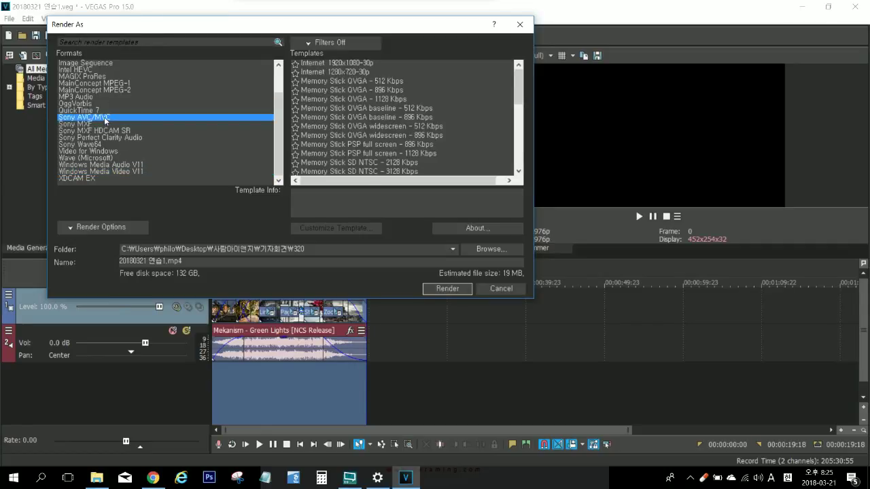
left_click(96, 172)
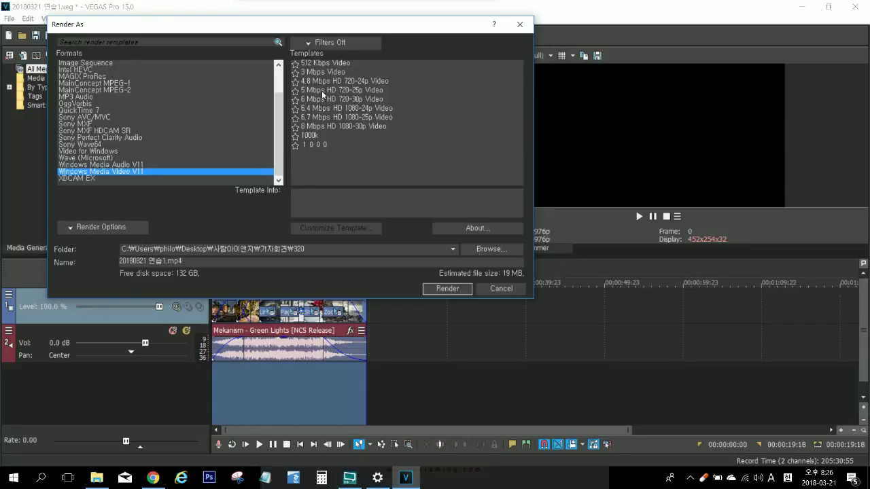
Compare the audio, resolution and bit rate details of the 512 Kbps, 4.8 Mbps HD 720-24p and 8 Mbps HD 1080-30p templates
left_click(321, 65)
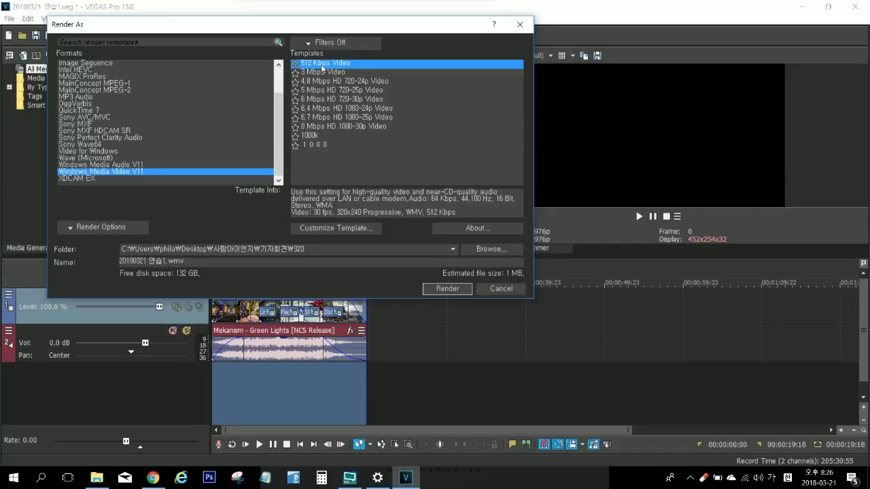
left_click(340, 83)
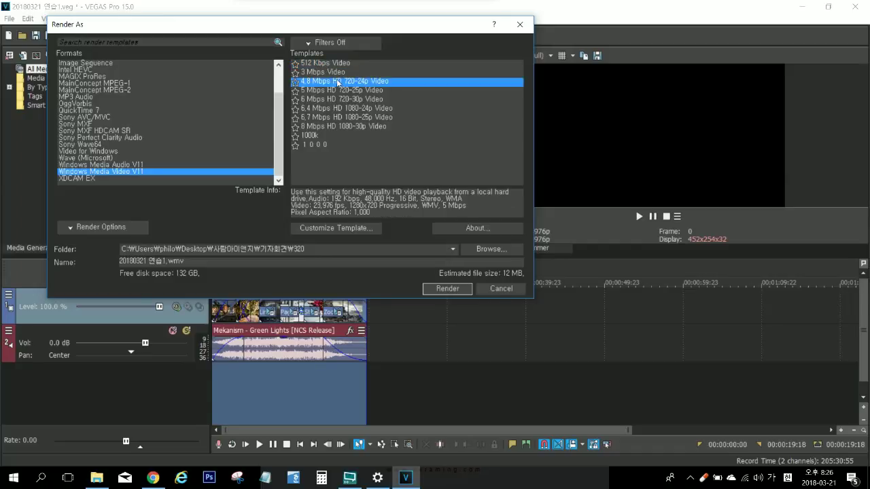
left_click(333, 63)
left_click(333, 82)
left_click(330, 64)
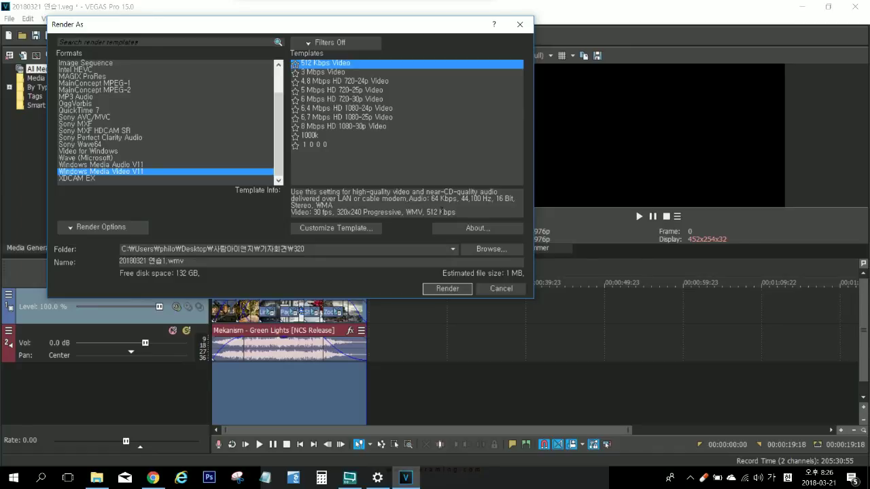
left_click(331, 82)
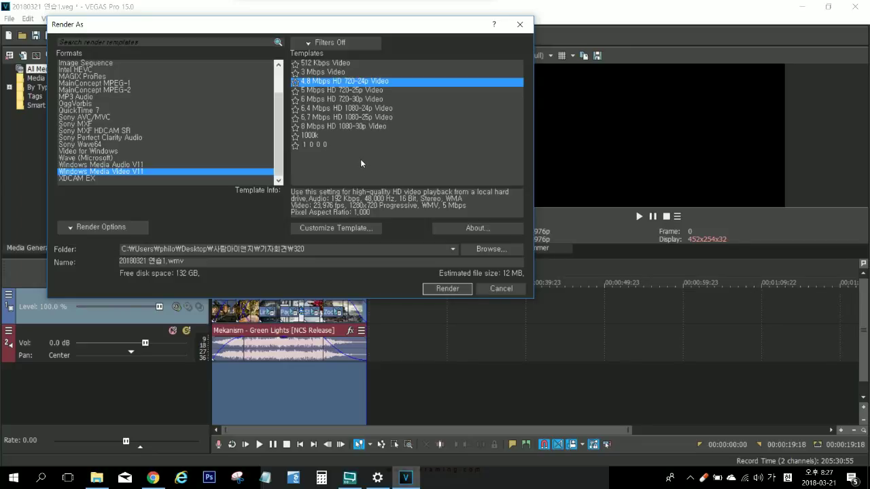
left_click(326, 128)
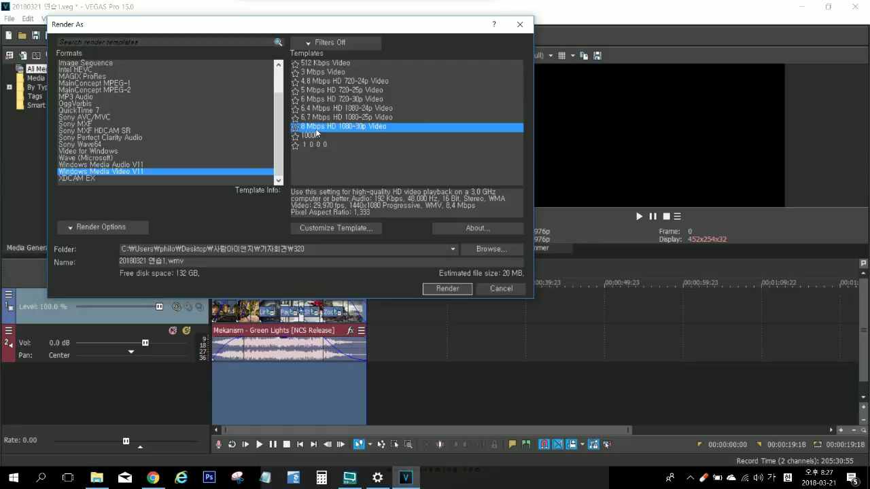
left_click(326, 83)
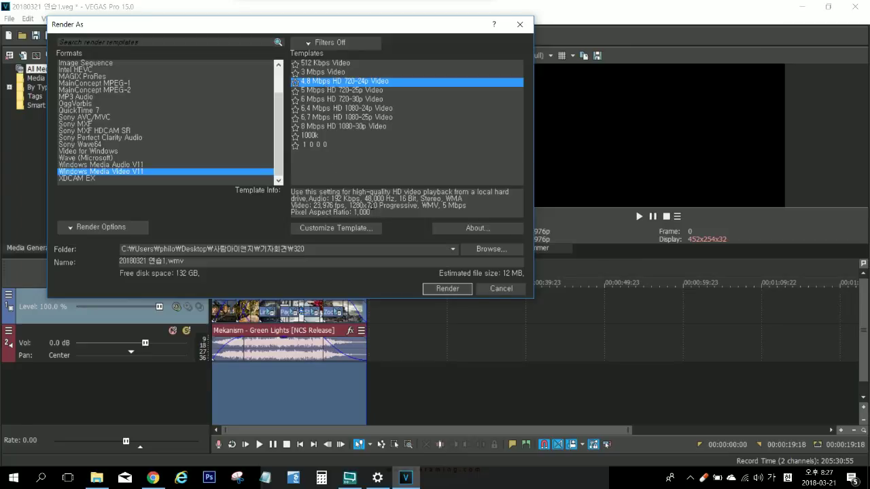
Examine the video, bit rate and image size options in the 4.8 Mbps HD 720-24p template's custom settings, then close them unchanged
left_click(318, 230)
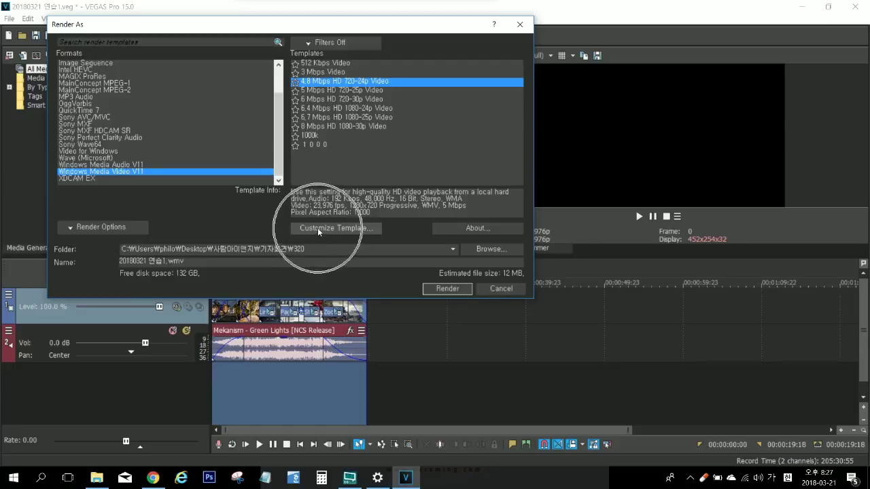
left_click(318, 228)
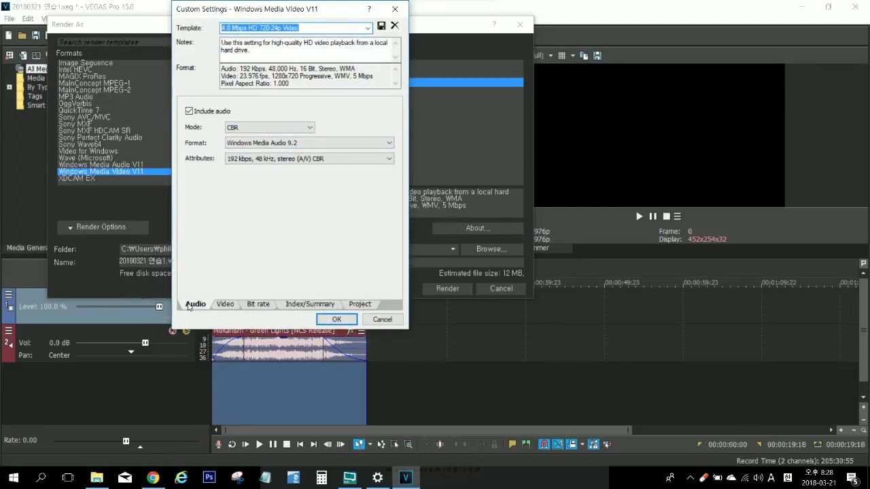
left_click(225, 305)
left_click(225, 305)
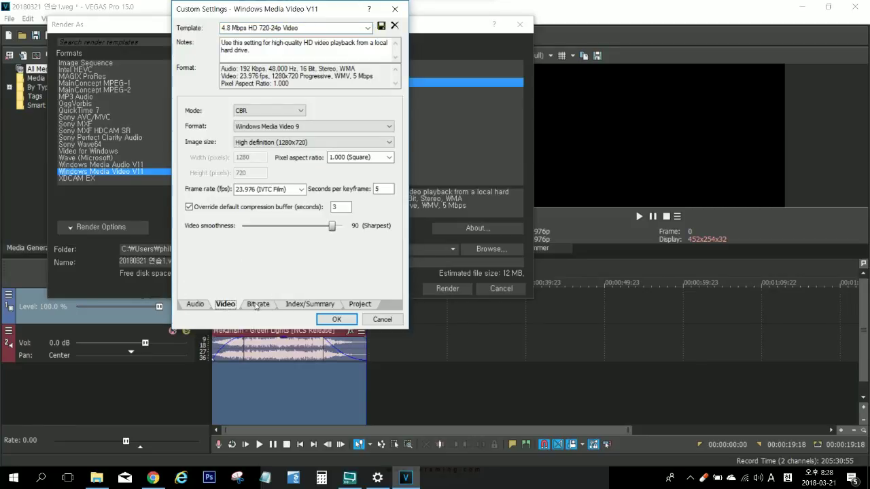
left_click(257, 305)
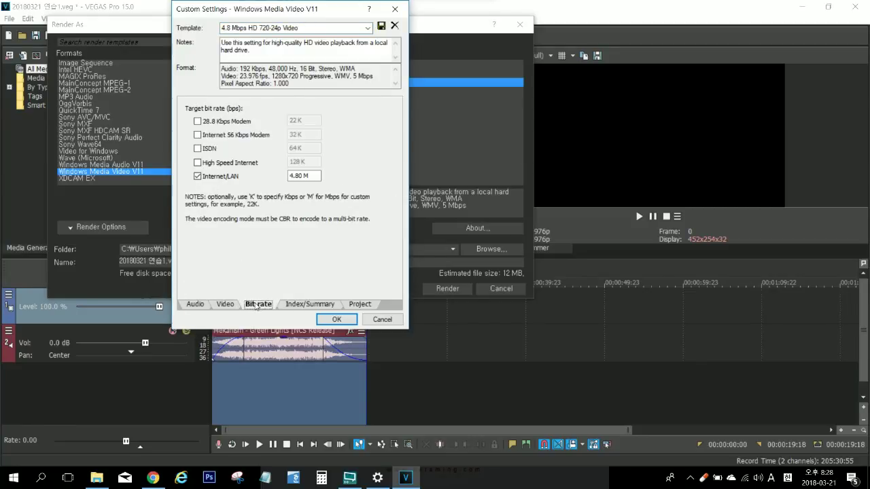
left_click(220, 306)
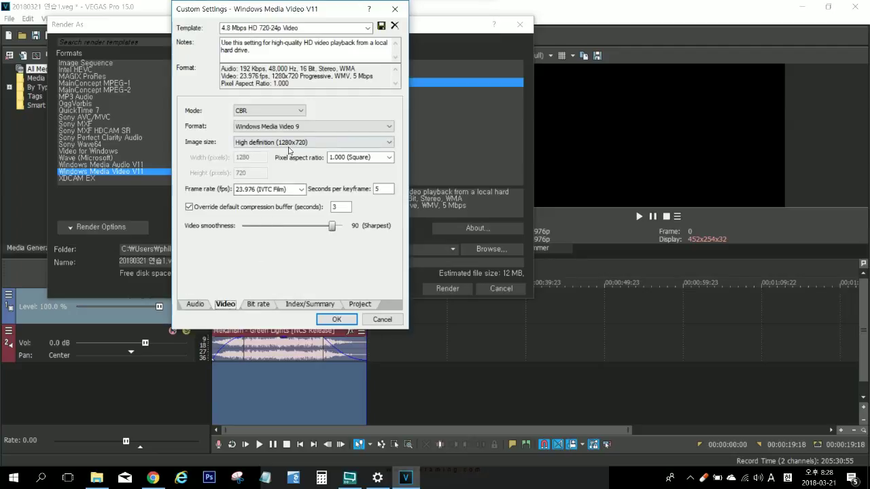
left_click(389, 143)
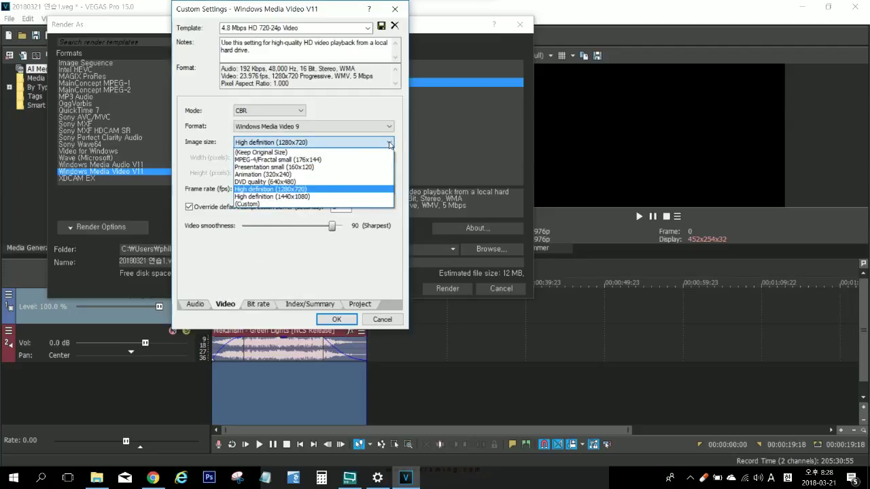
left_click(304, 270)
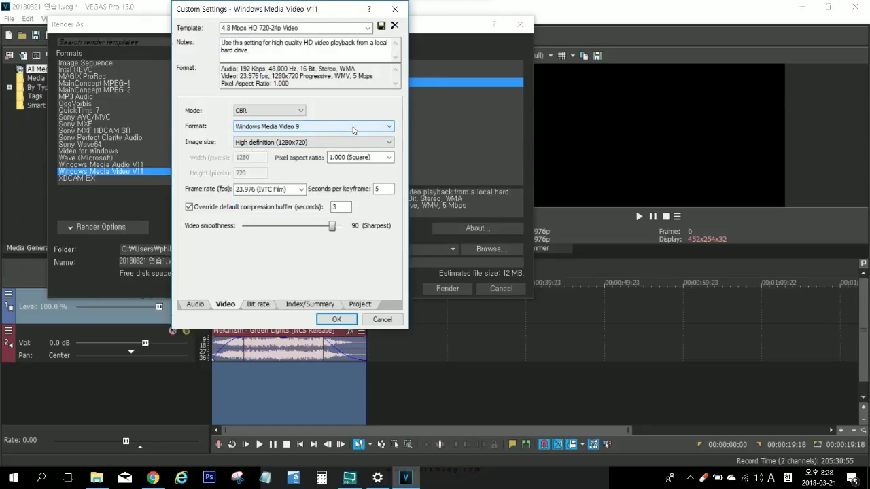
left_click(396, 11)
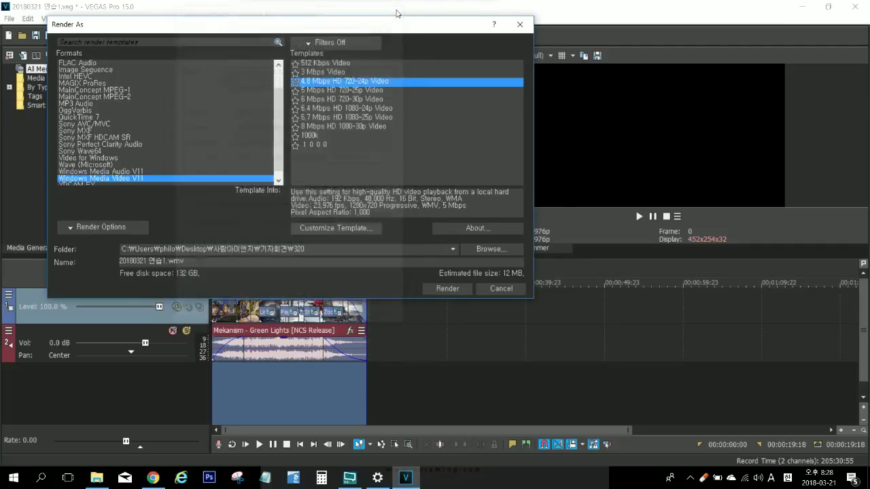
Compare the 512 Kbps and 4.8 Mbps HD 720-24p templates again and choose 512 Kbps Video
left_click(326, 65)
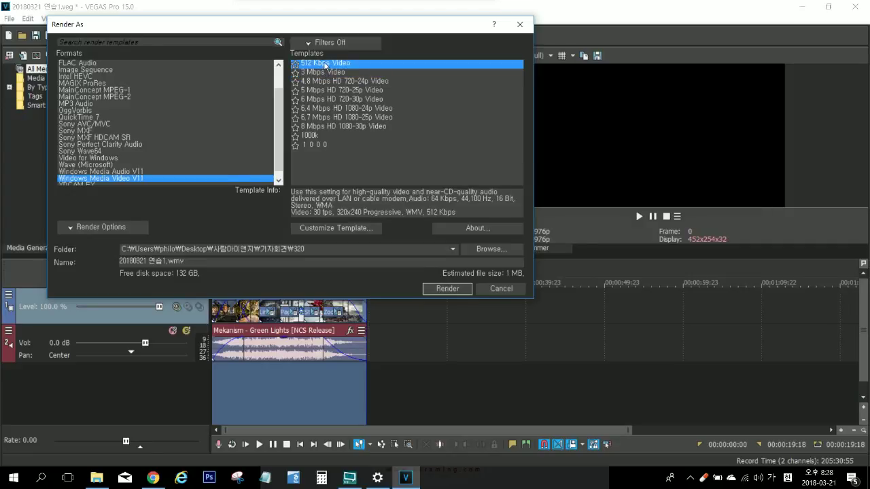
left_click(327, 83)
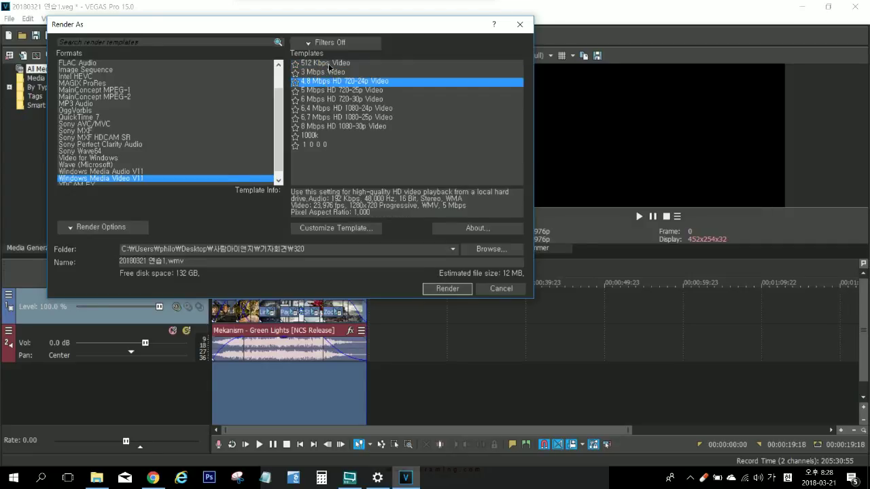
left_click(331, 66)
left_click(320, 82)
left_click(326, 66)
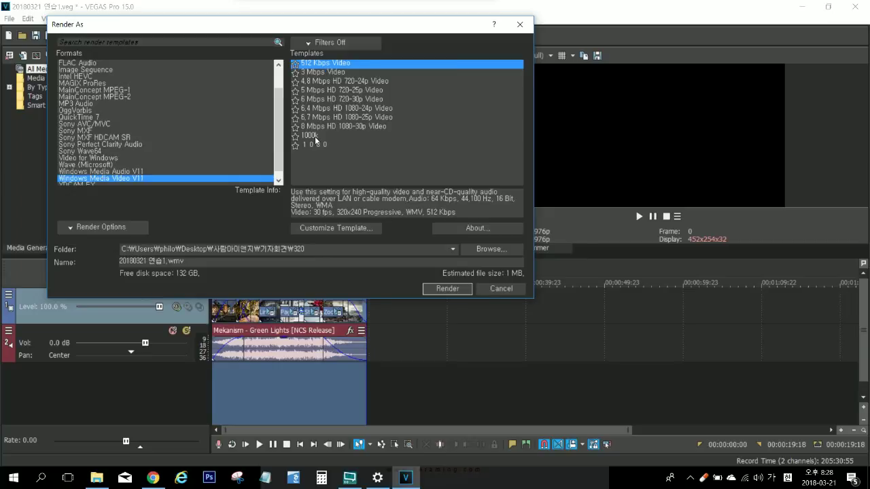
Set the output folder to the Desktop, render the project as 20180321 연습1.wmv and close the render progress dialog
left_click(70, 250)
left_click(485, 251)
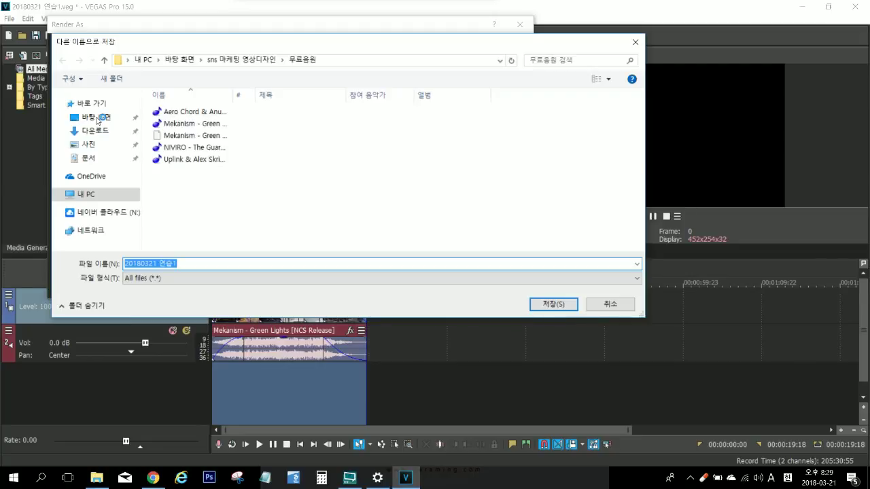
key("Escape")
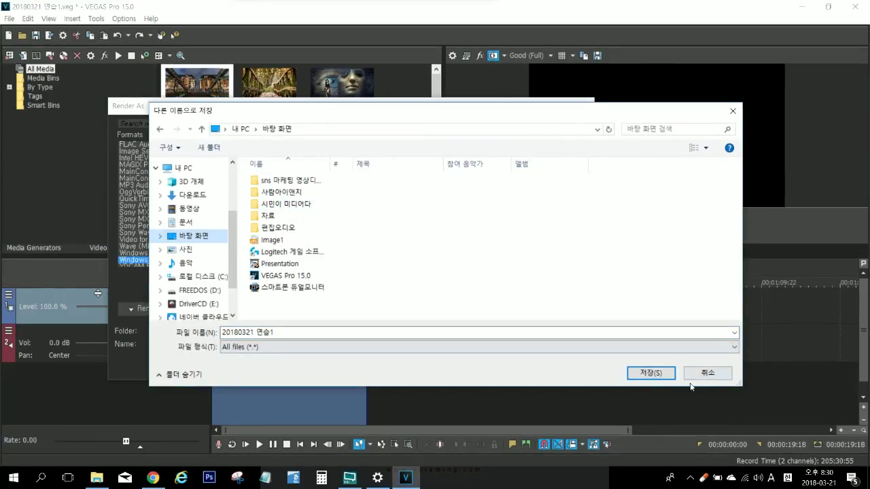
left_click(657, 374)
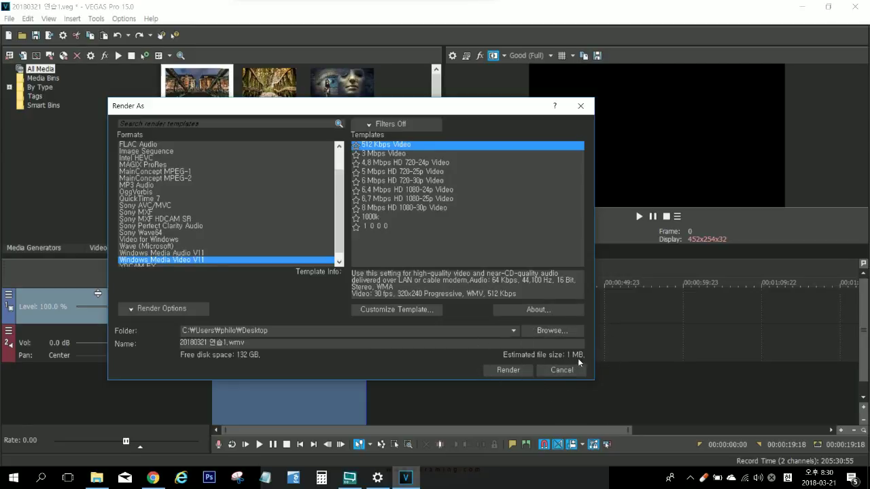
left_click(511, 371)
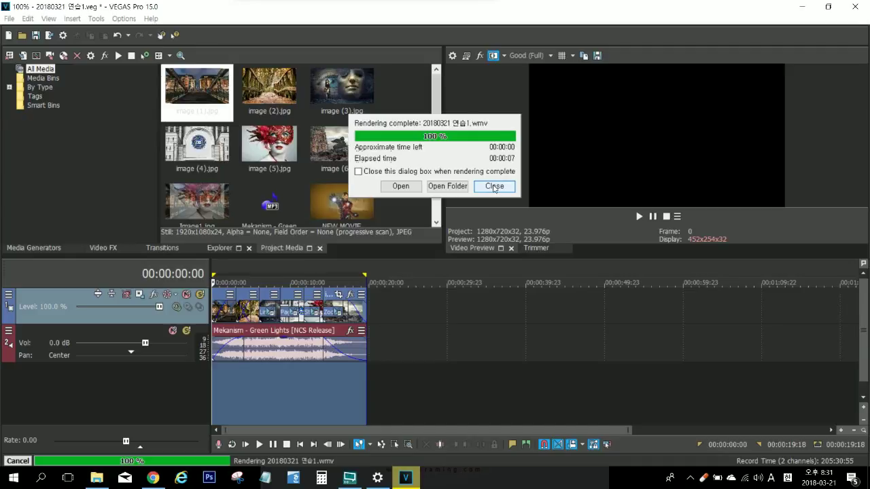
left_click(494, 187)
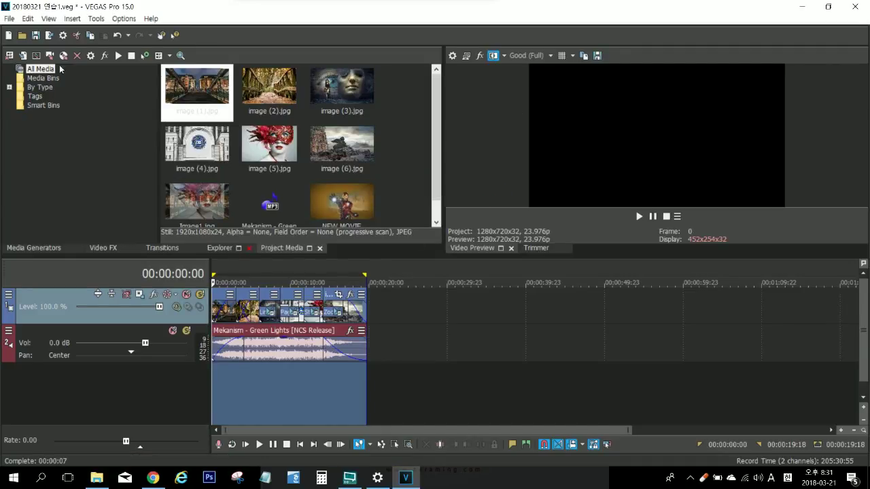
Choose the 4.8 Mbps HD 720-24p Video template for the WMV render and decline overwriting the existing 20180321 연습1.wmv
left_click(50, 36)
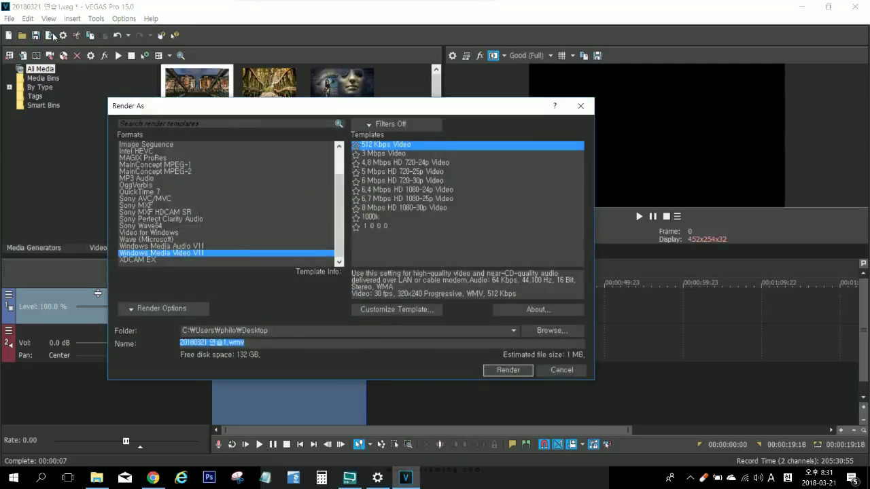
left_click(382, 165)
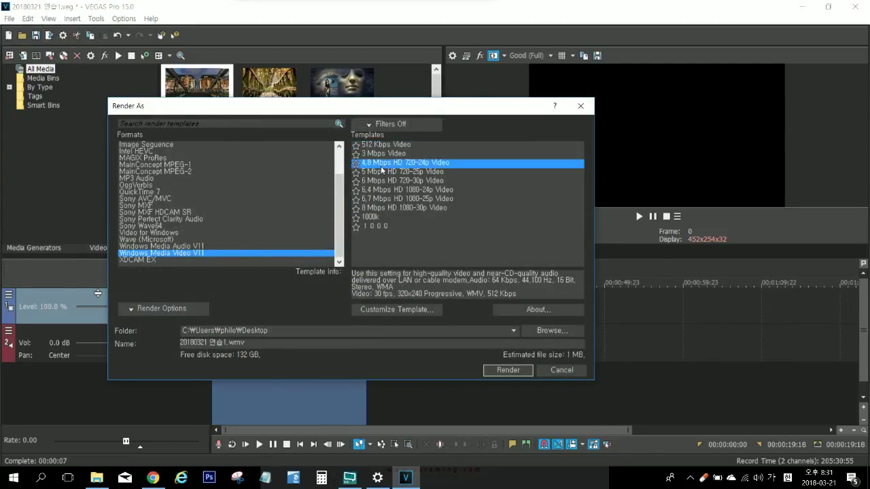
left_click(495, 370)
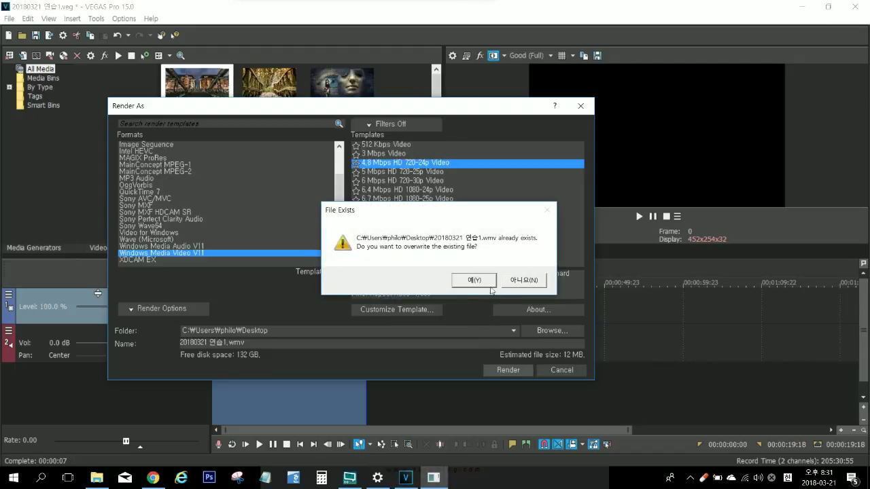
left_click(513, 280)
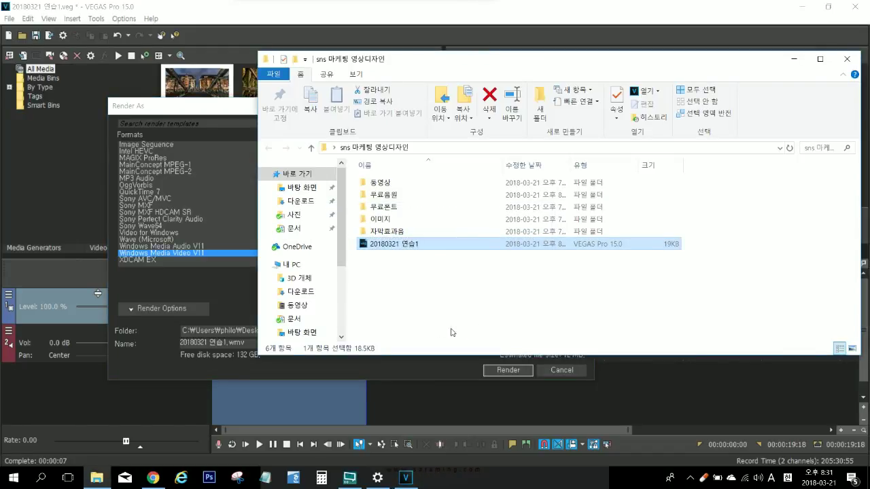
left_click(847, 60)
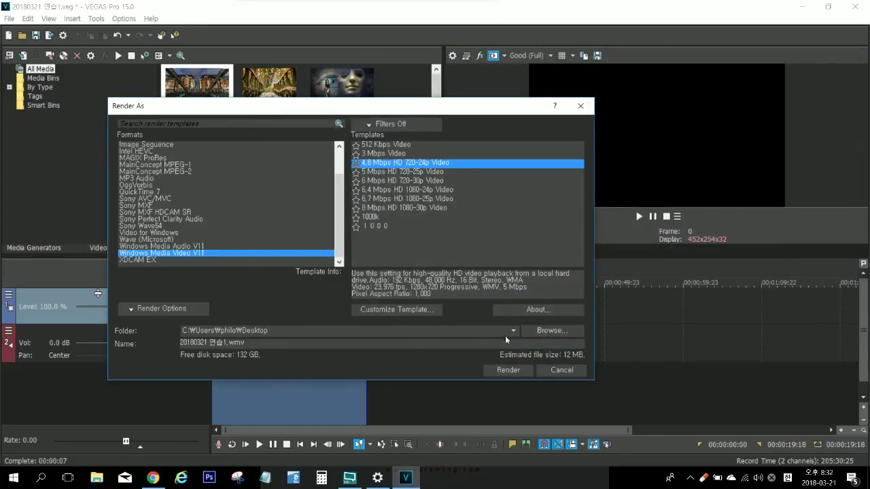
Rename the output file as 20180321 연습2 on the Desktop and render the project
left_click(537, 335)
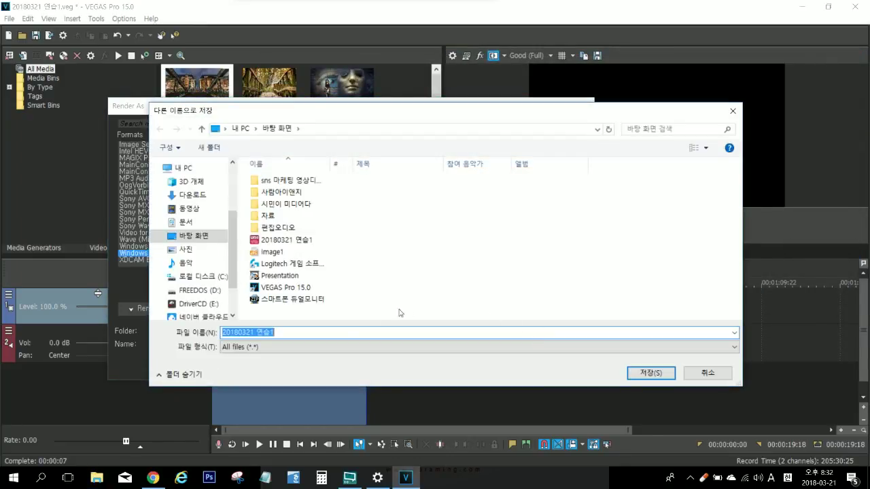
left_click(326, 333)
key("BackSpace")
type("2")
left_click(650, 373)
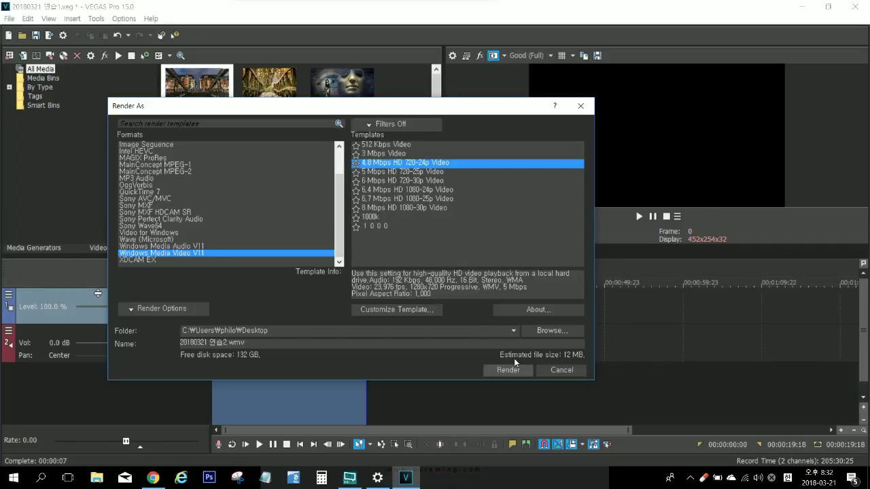
left_click(514, 367)
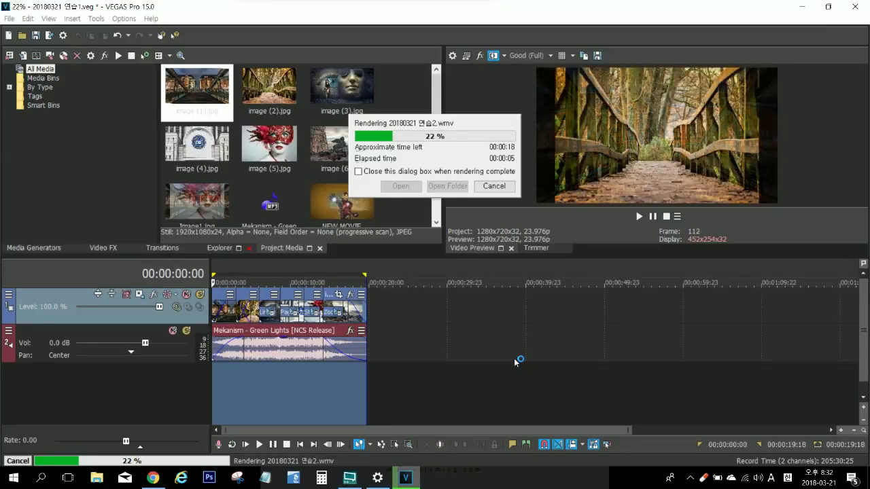
Place the 20180321 연습2 video beside 20180321 연습1 on the desktop and play 연습1 at full-screen size to judge its quality
left_click_drag(64, 24, 64, 428)
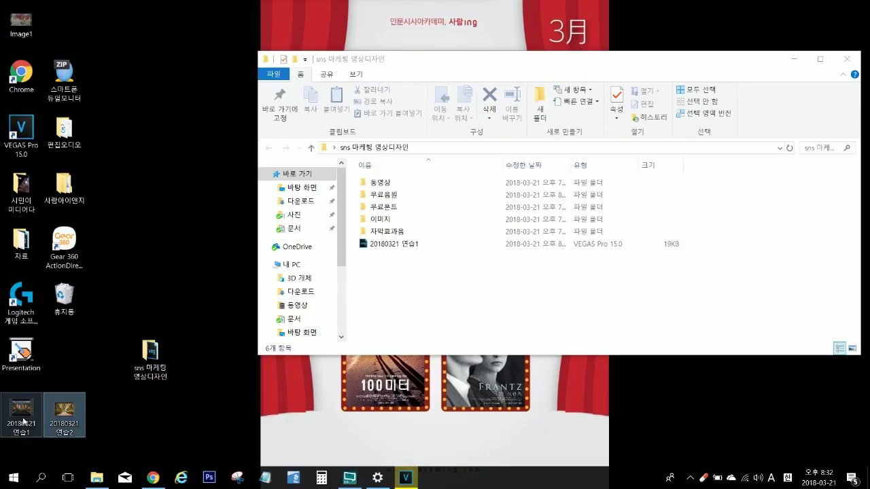
left_click(24, 418)
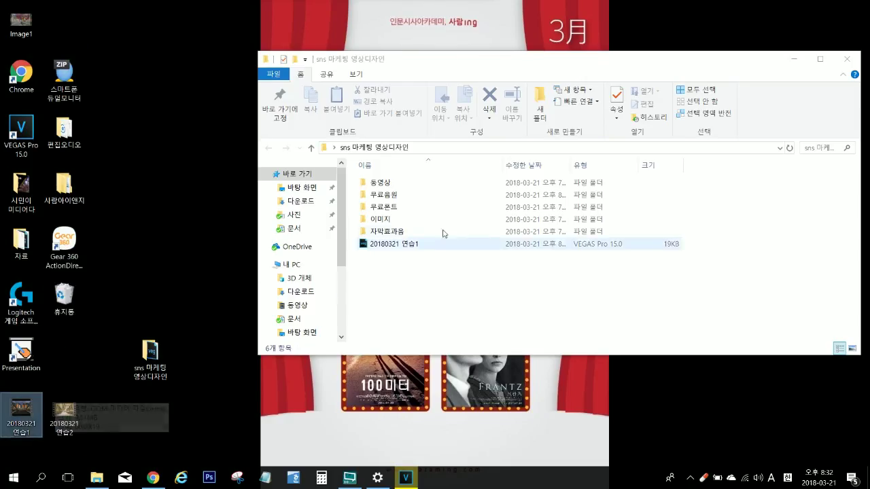
key("Return")
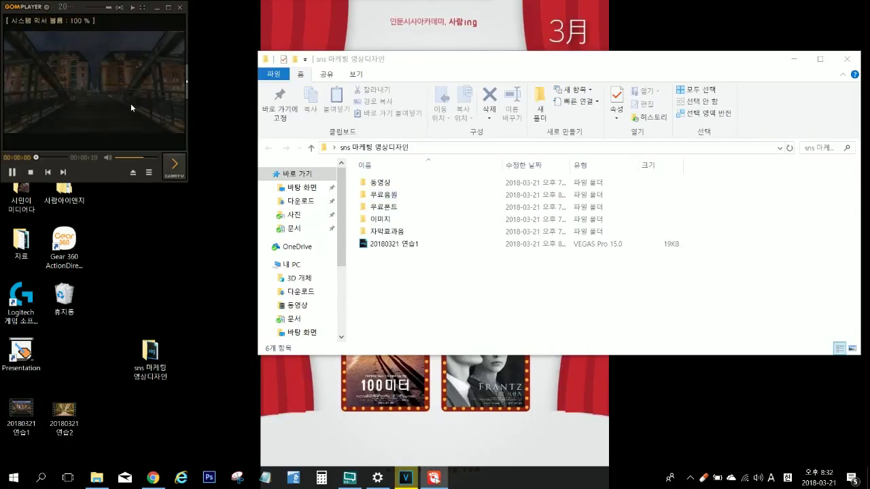
scroll(131, 103, "up", 4)
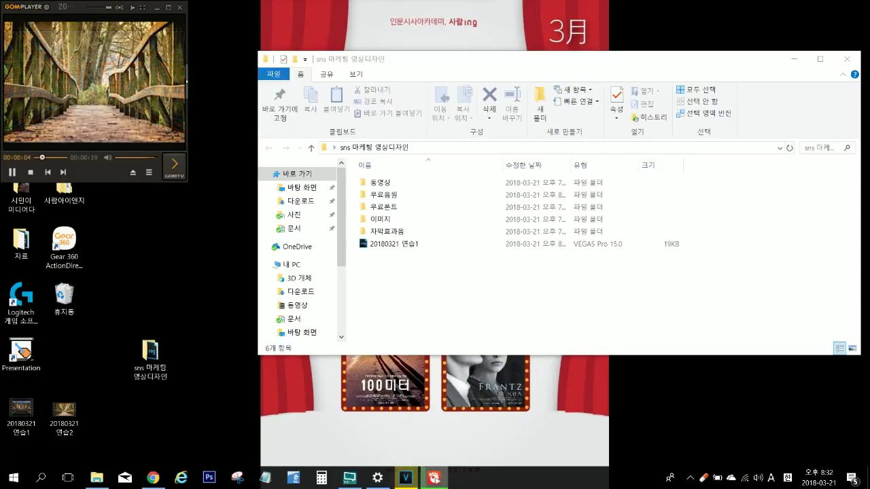
double_click(115, 107)
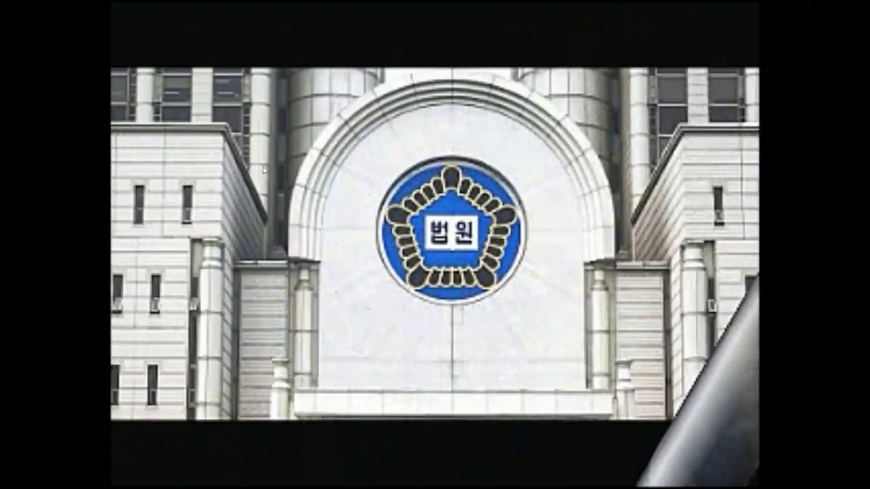
double_click(464, 320)
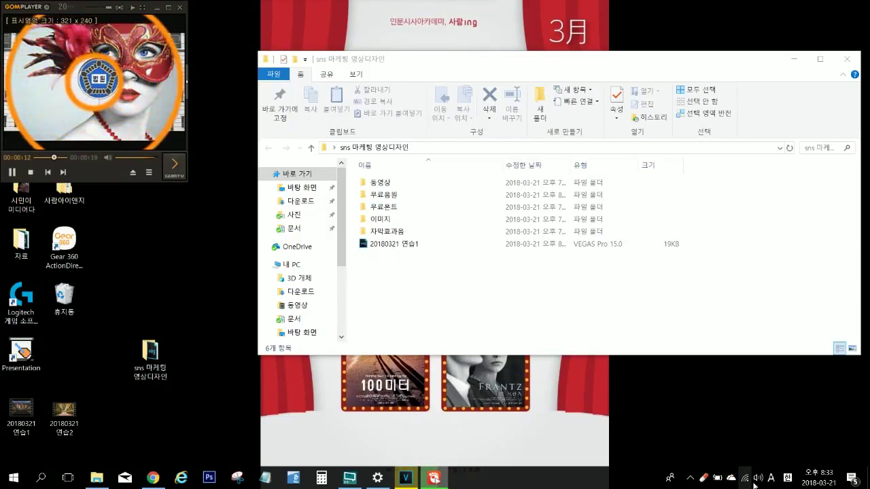
Check the system volume, view the 20180321 연습1 video full screen again, and decline the player's update and close it
left_click(757, 480)
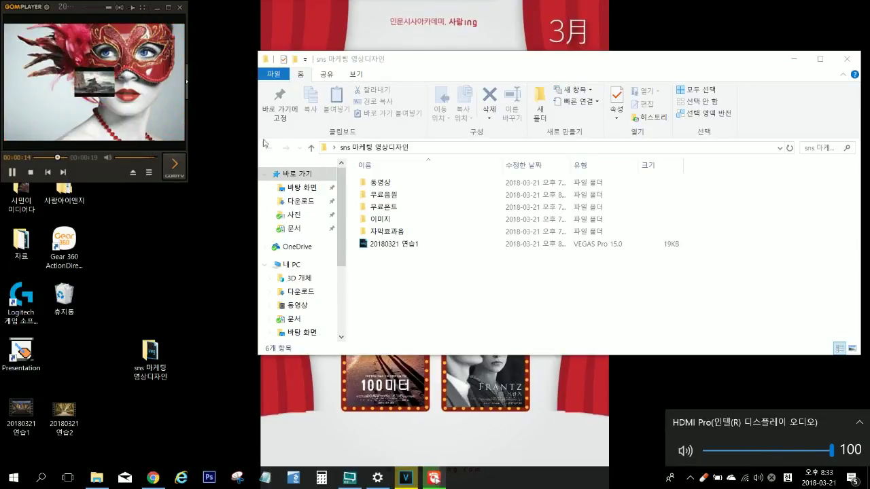
left_click(144, 89)
double_click(144, 88)
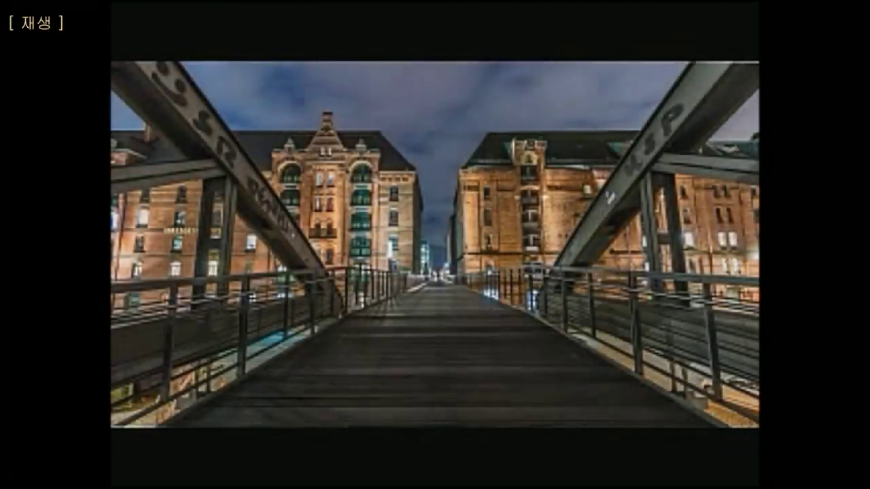
mouse_move(346, 14)
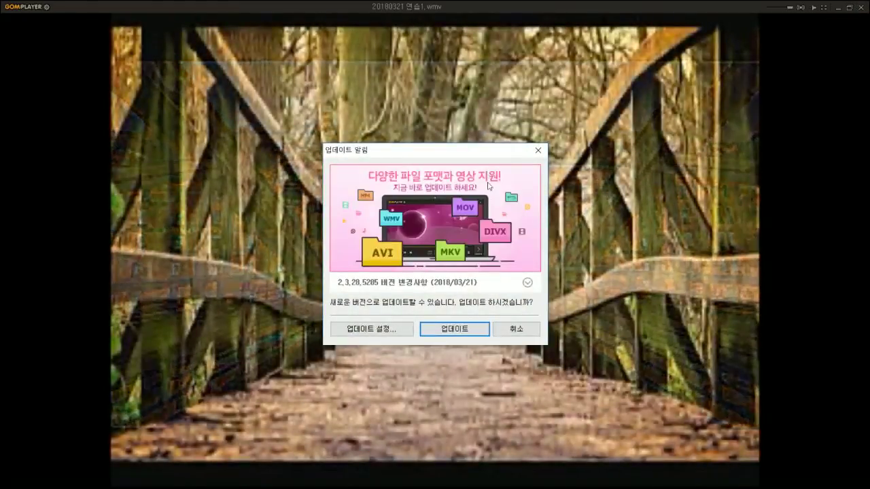
left_click(504, 331)
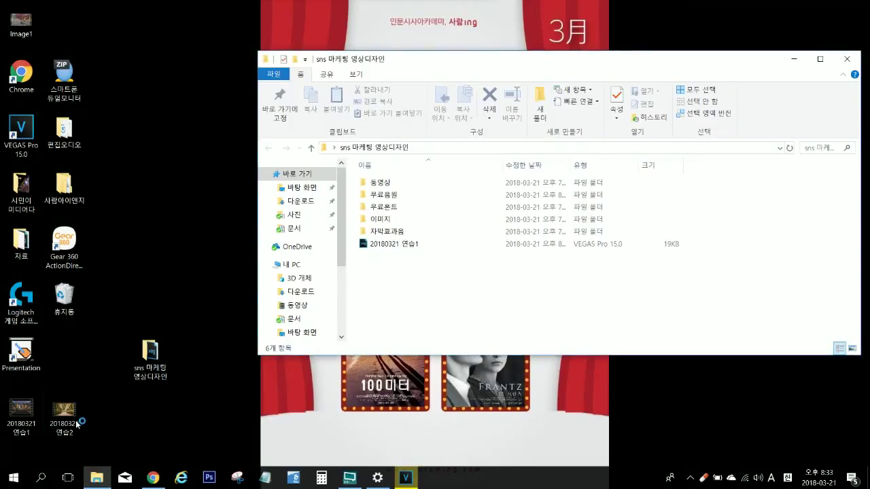
Play the 20180321 연습2 video full screen to compare its picture quality with 연습1
double_click(69, 420)
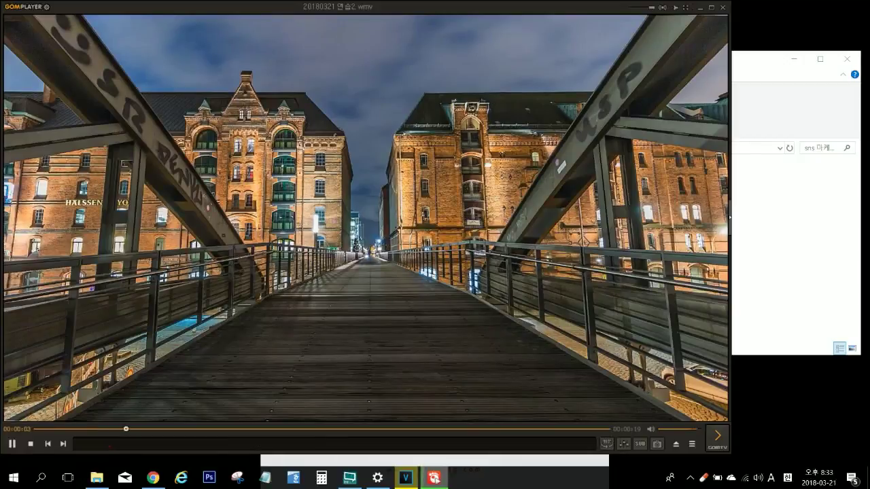
double_click(120, 126)
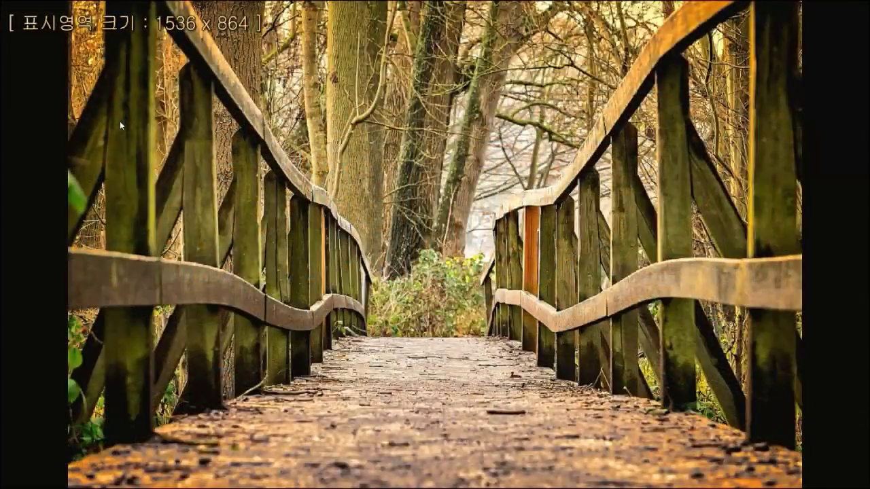